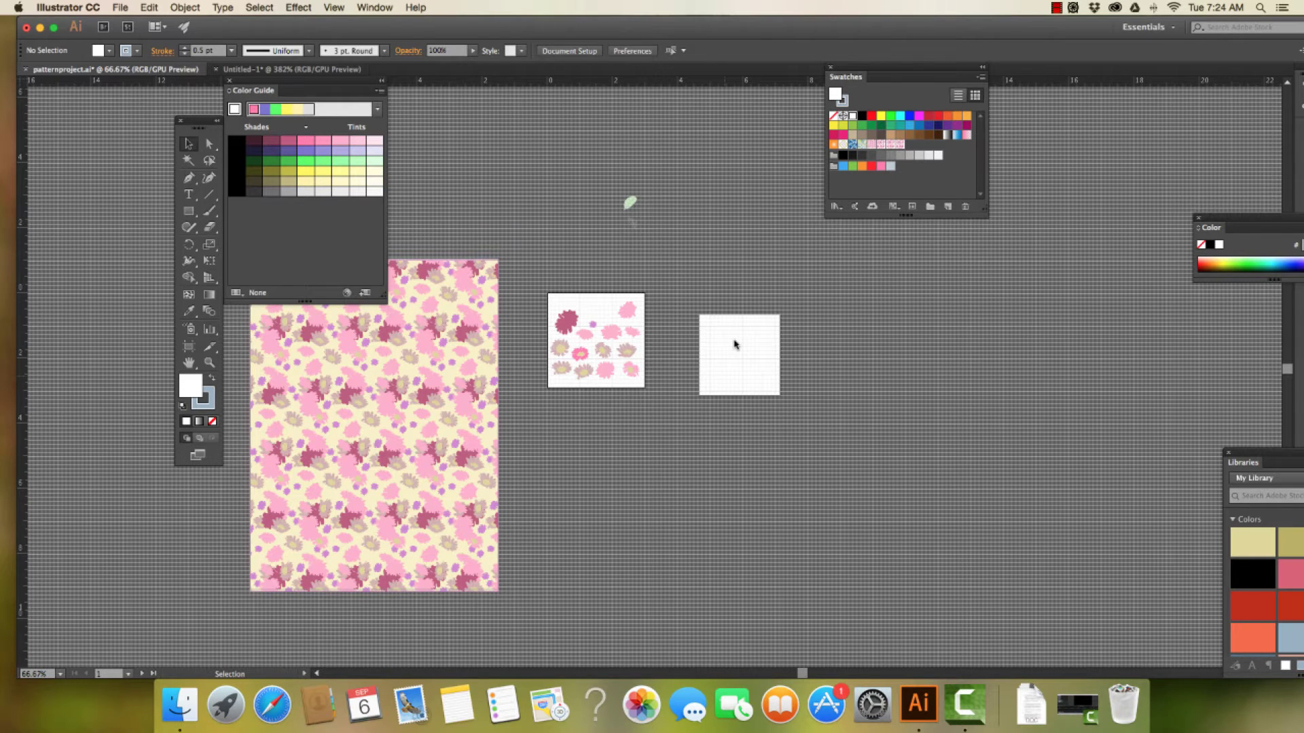
Copy the dark magenta flower onto the top left of the second artboard
key(super+equal)
key(super+equal)
key(super+equal)
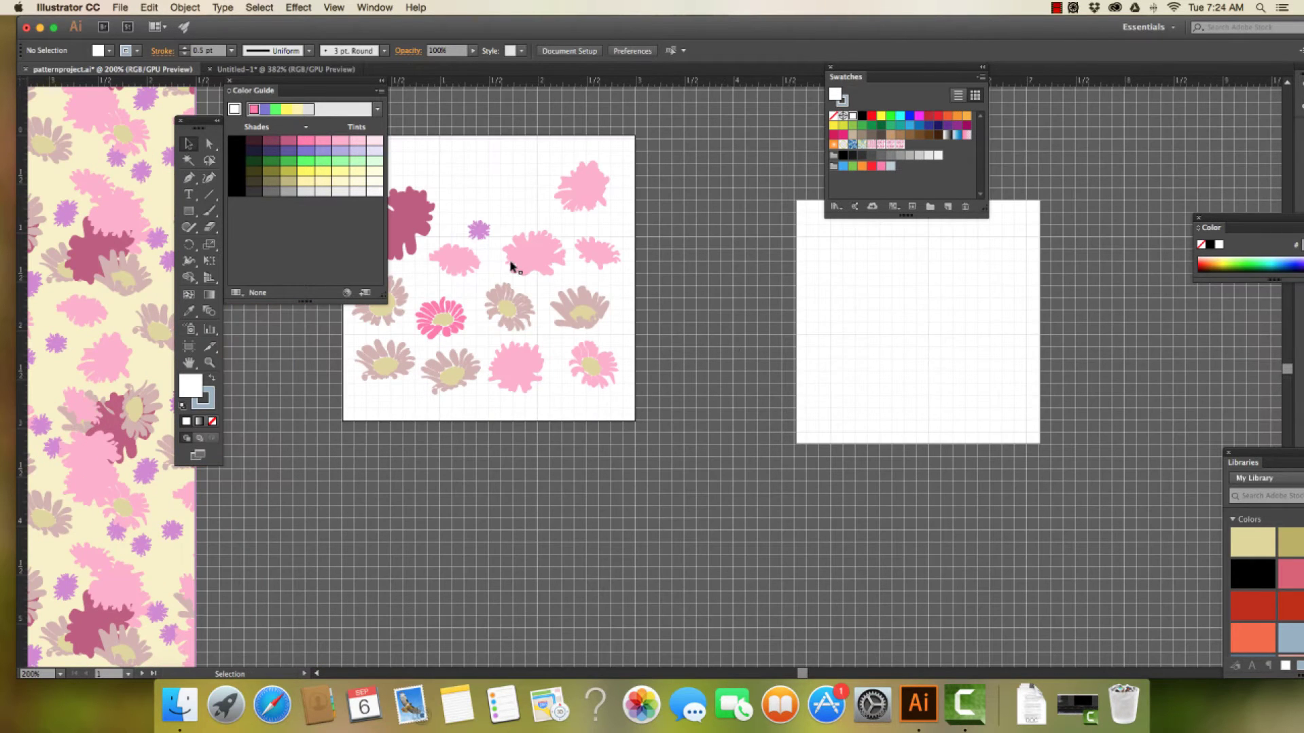
key(h)
drag(477, 198, 572, 271)
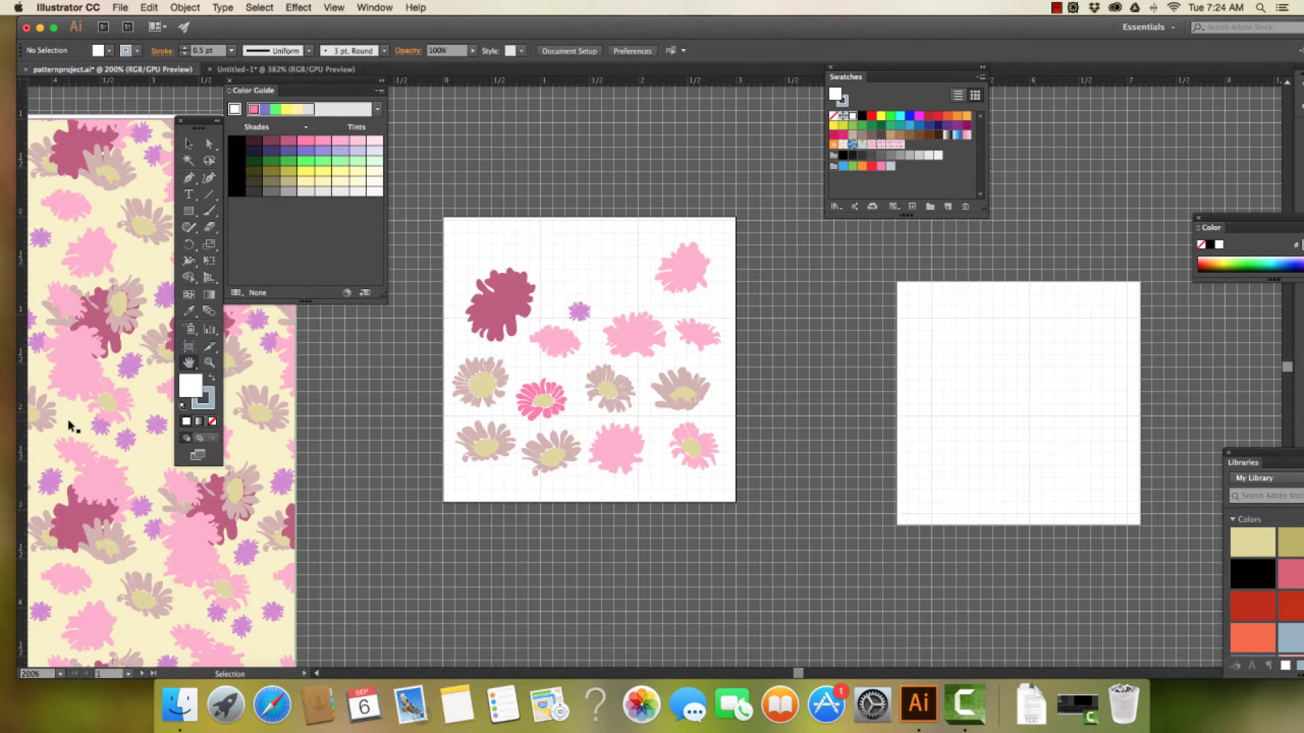
key(super+minus)
key(super+minus)
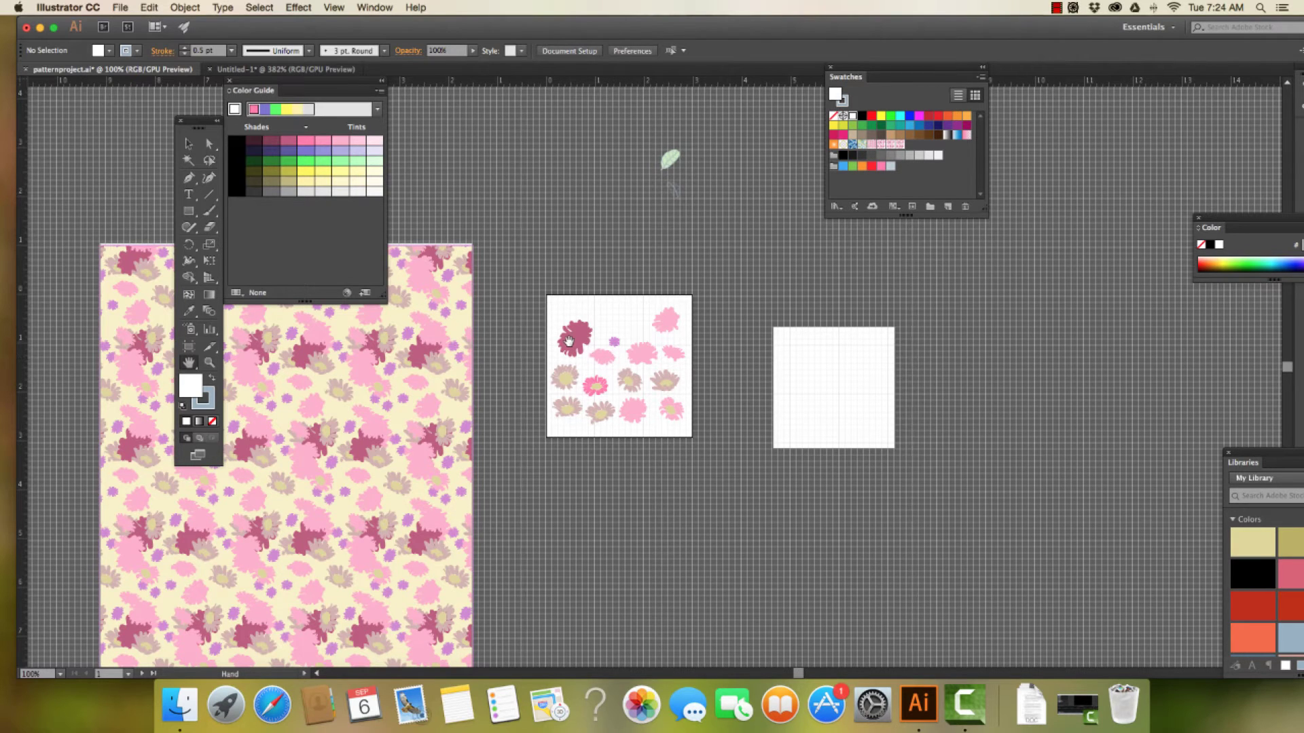
key(v)
click(569, 341)
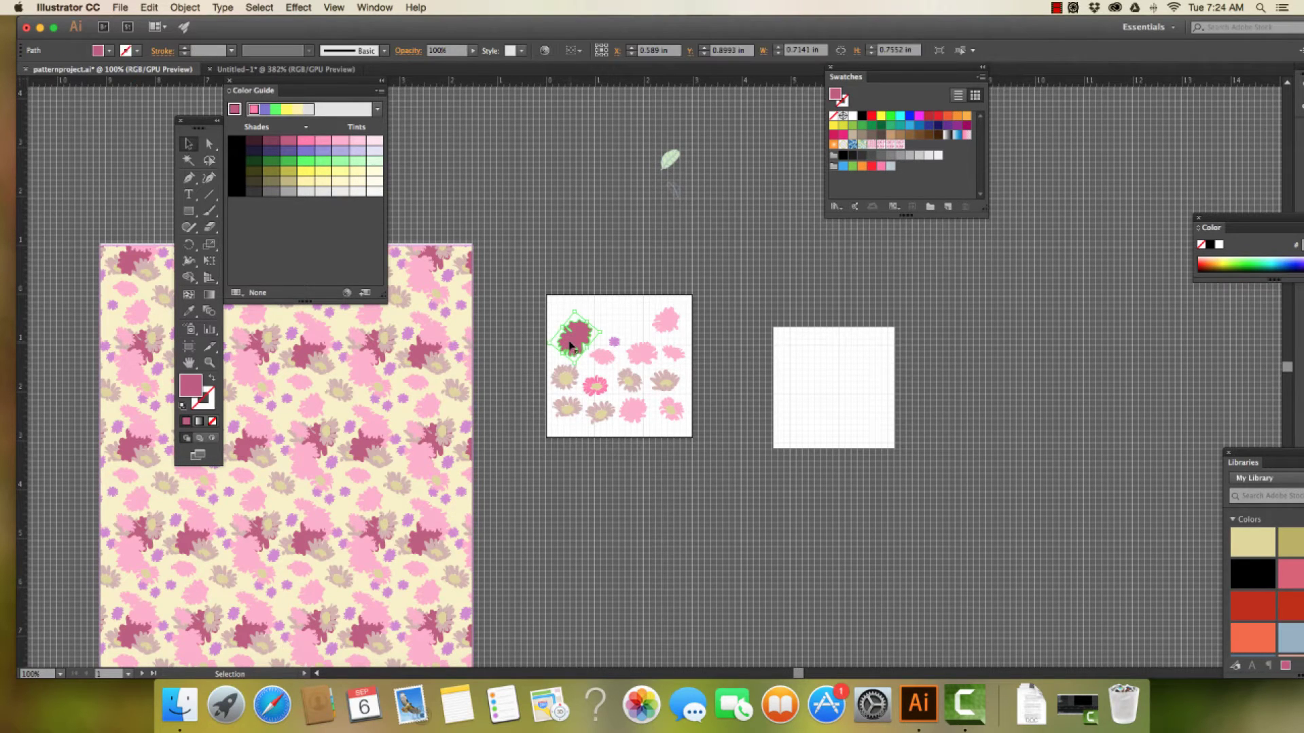
click(149, 7)
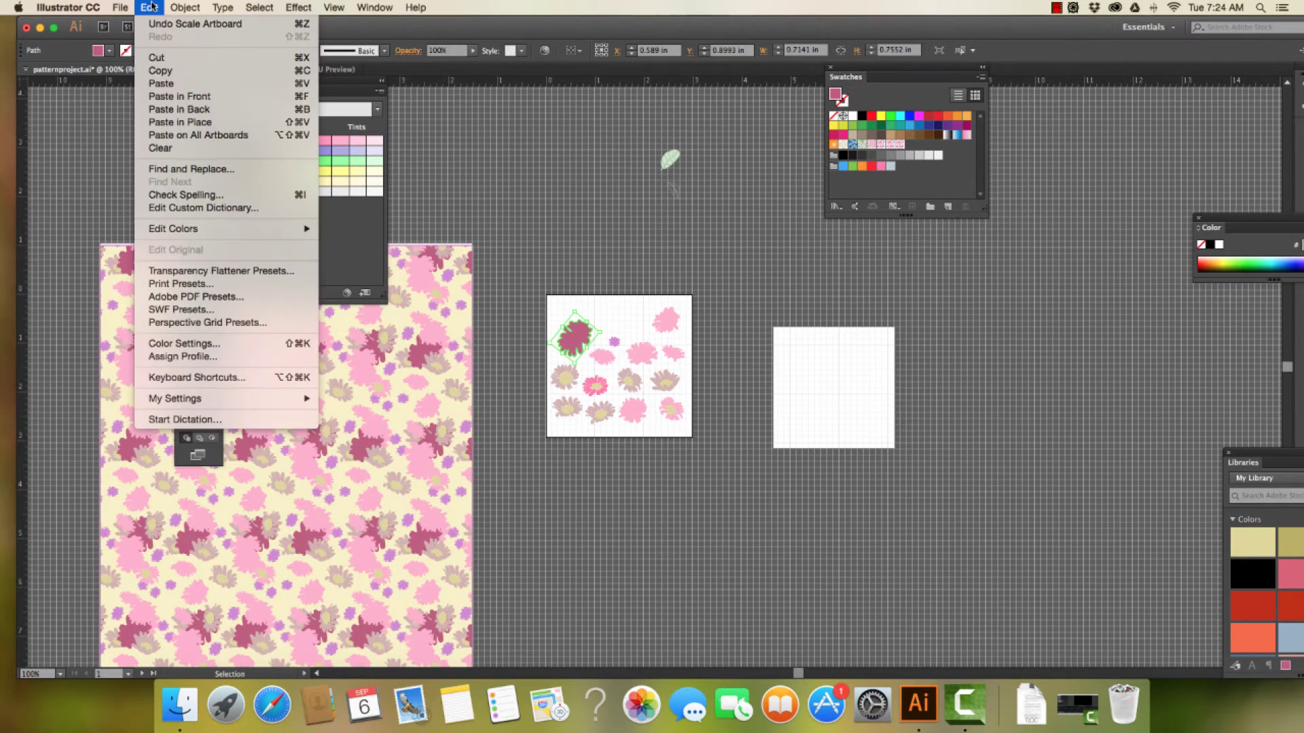
click(156, 72)
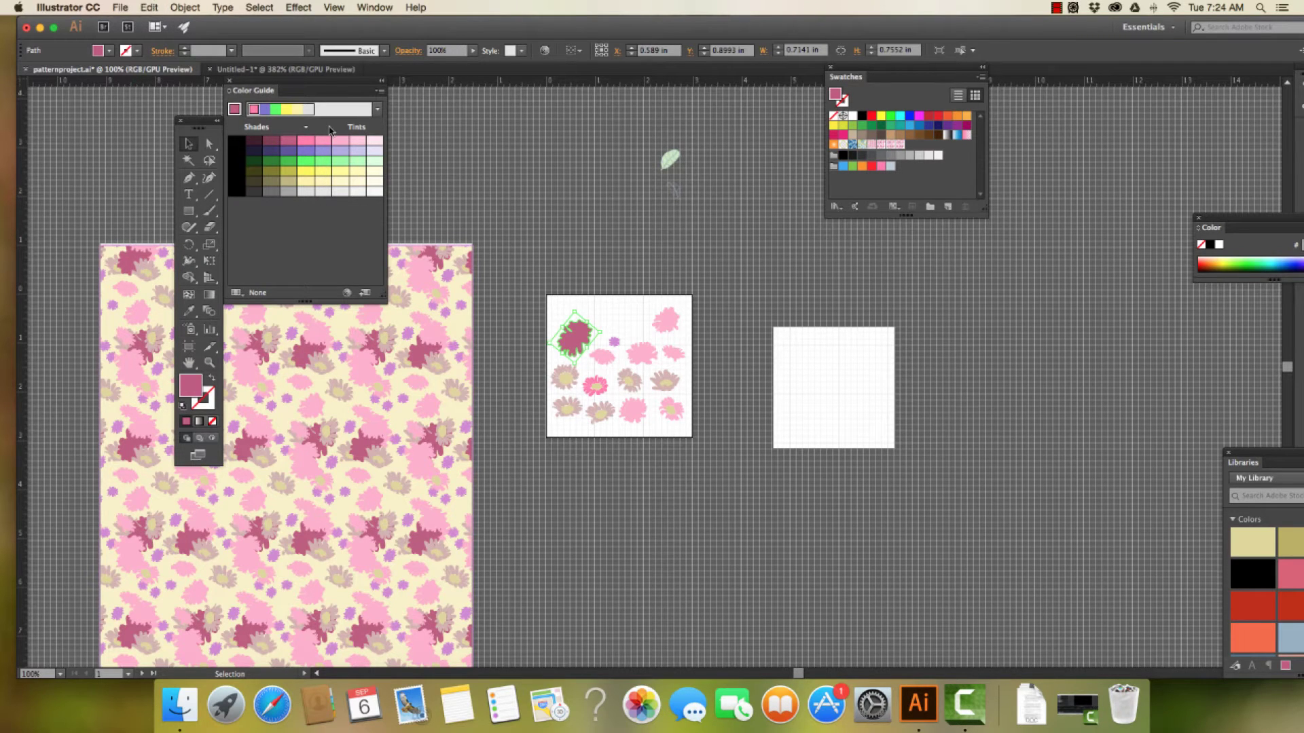
key(a)
key(super+v)
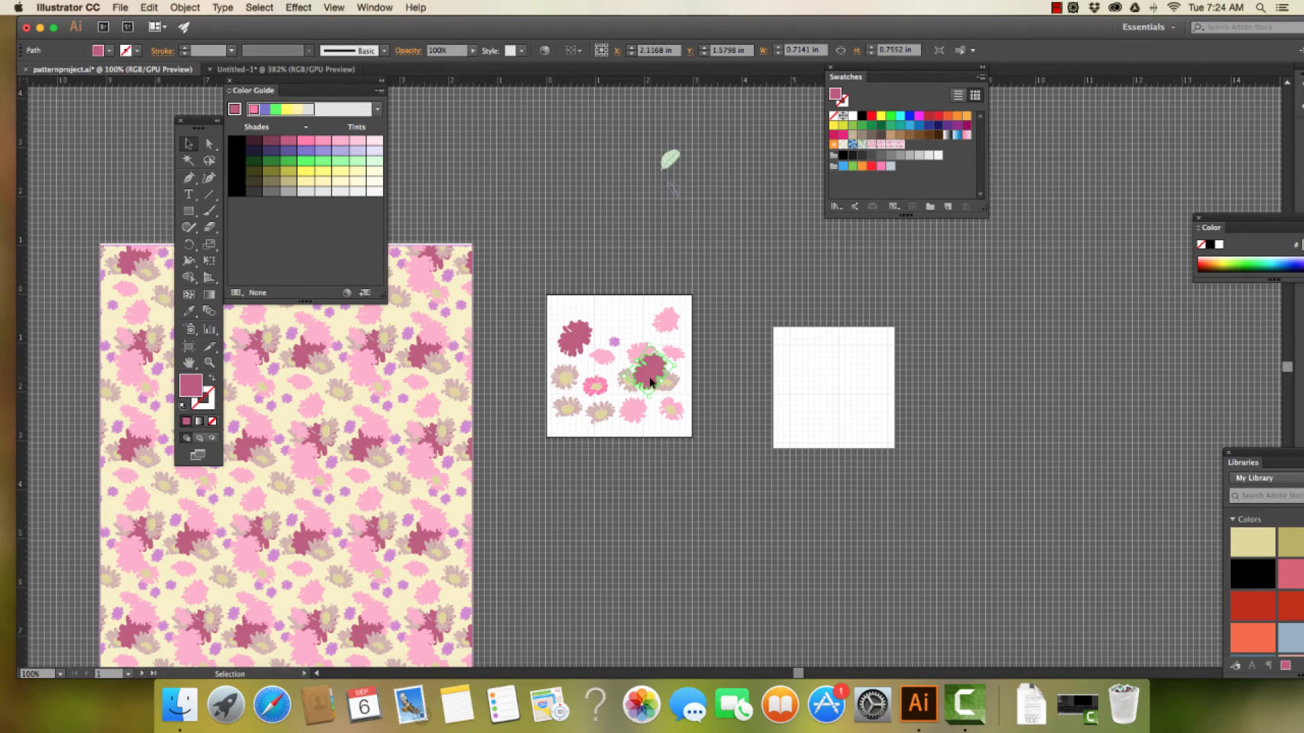
drag(650, 382, 796, 366)
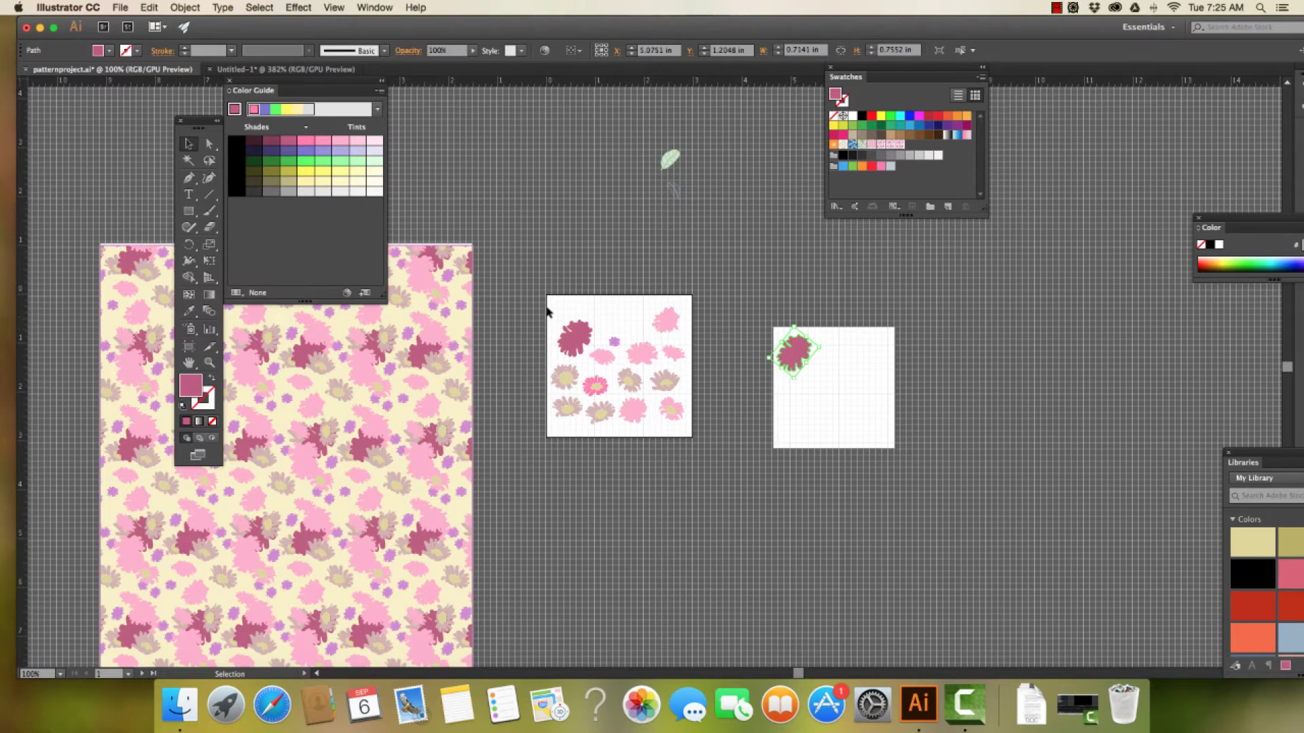
Place copies of the light pink blob and a pink daisy on the second artboard
click(606, 358)
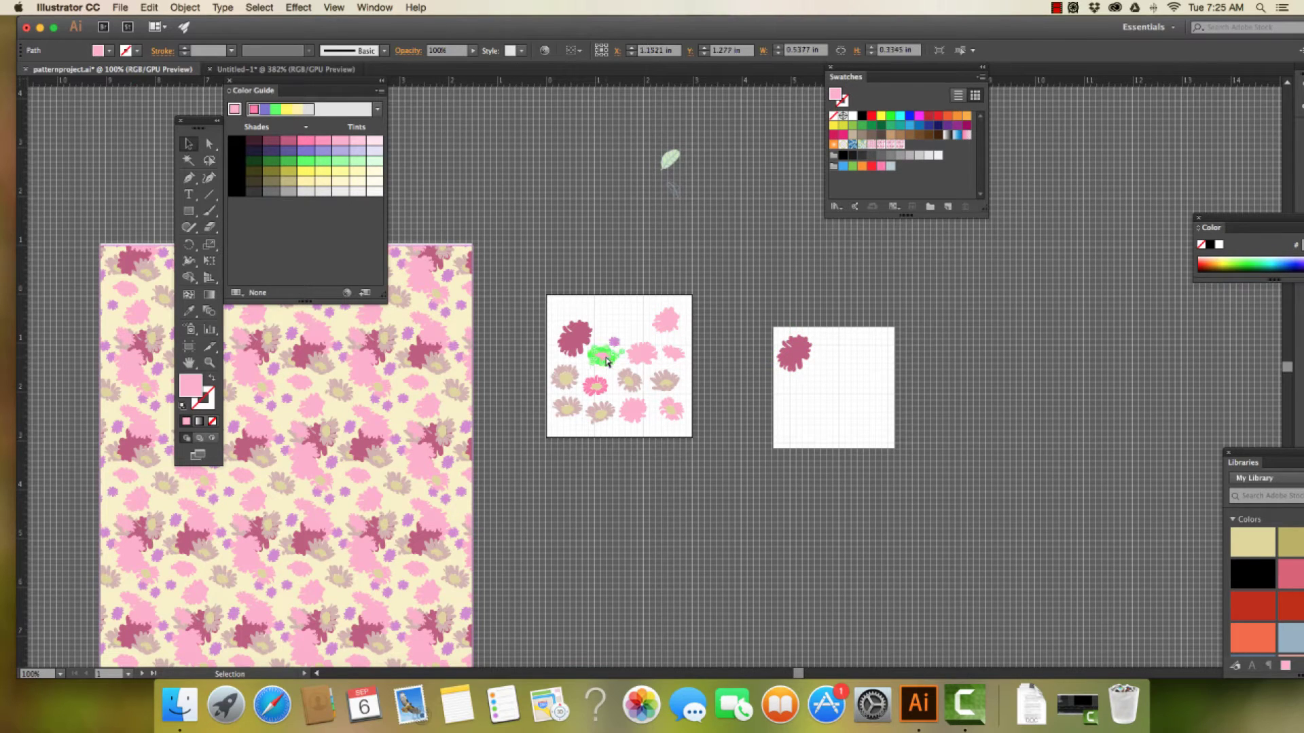
drag(606, 358, 801, 392)
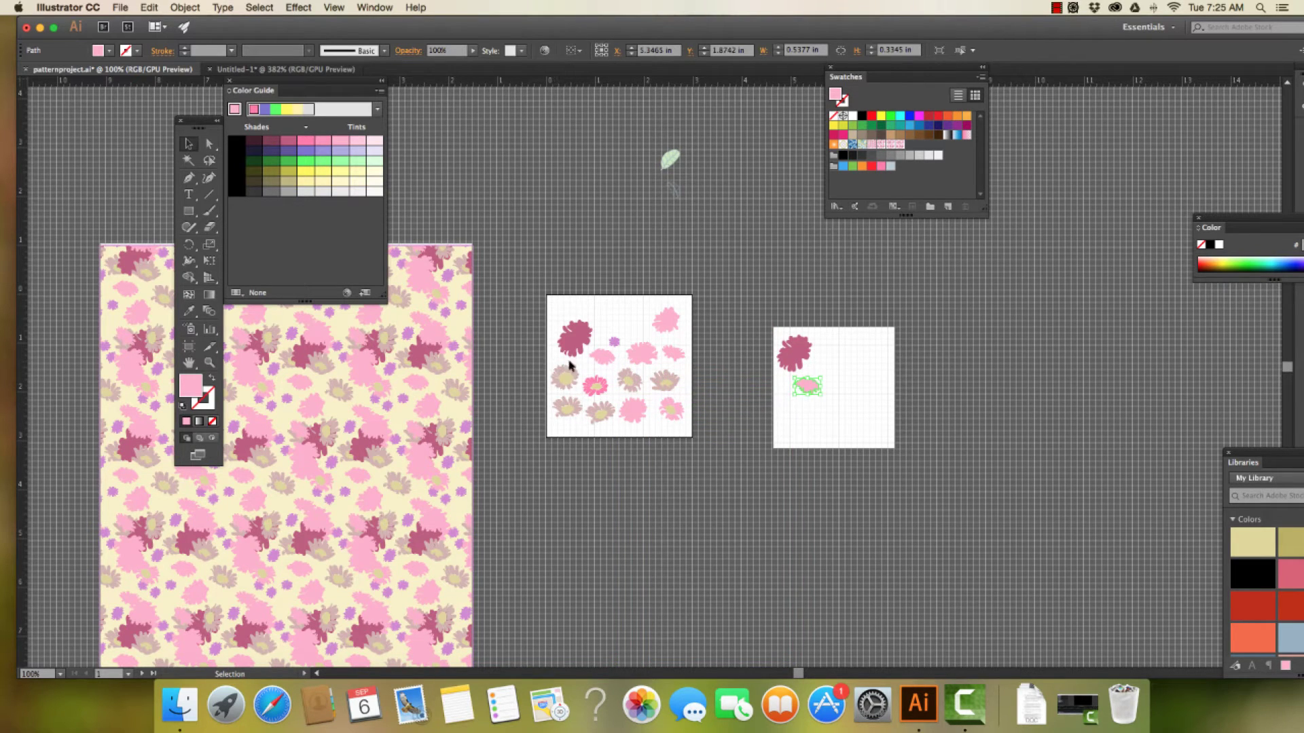
click(596, 385)
key(a)
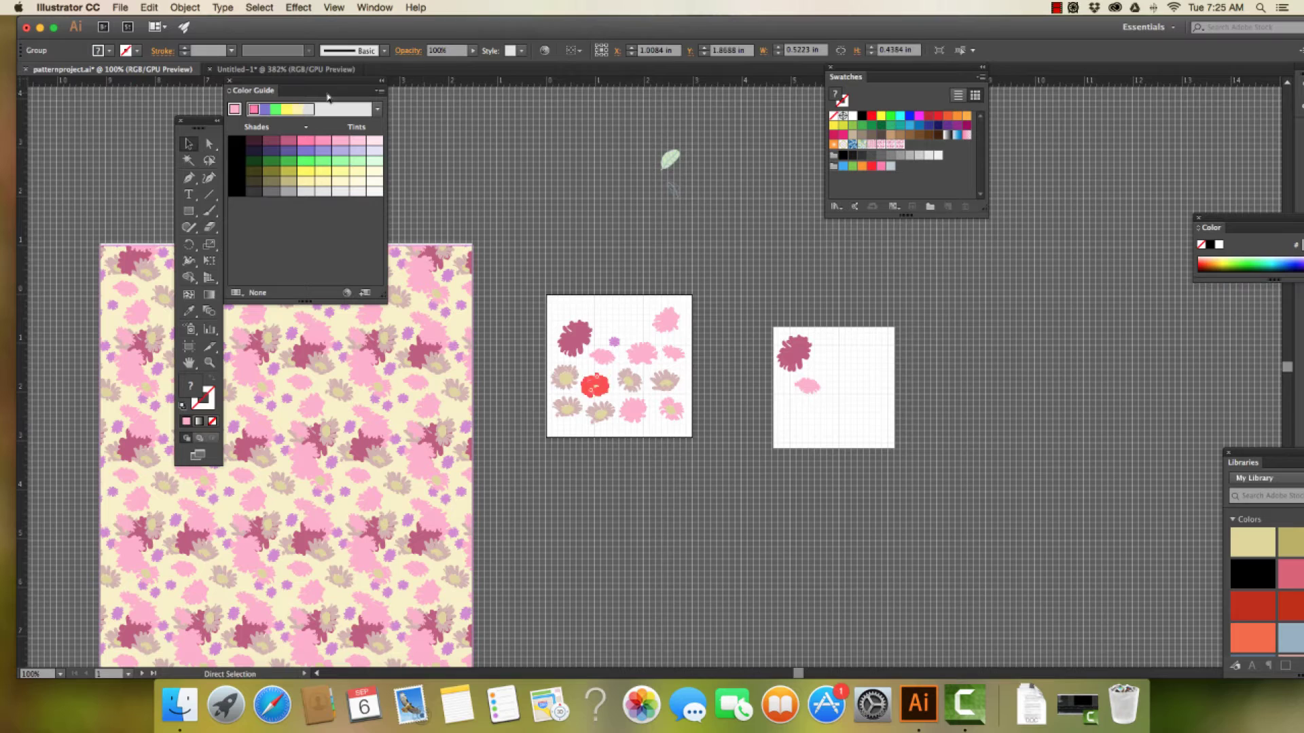
key(super+z)
key(v)
drag(646, 371, 824, 366)
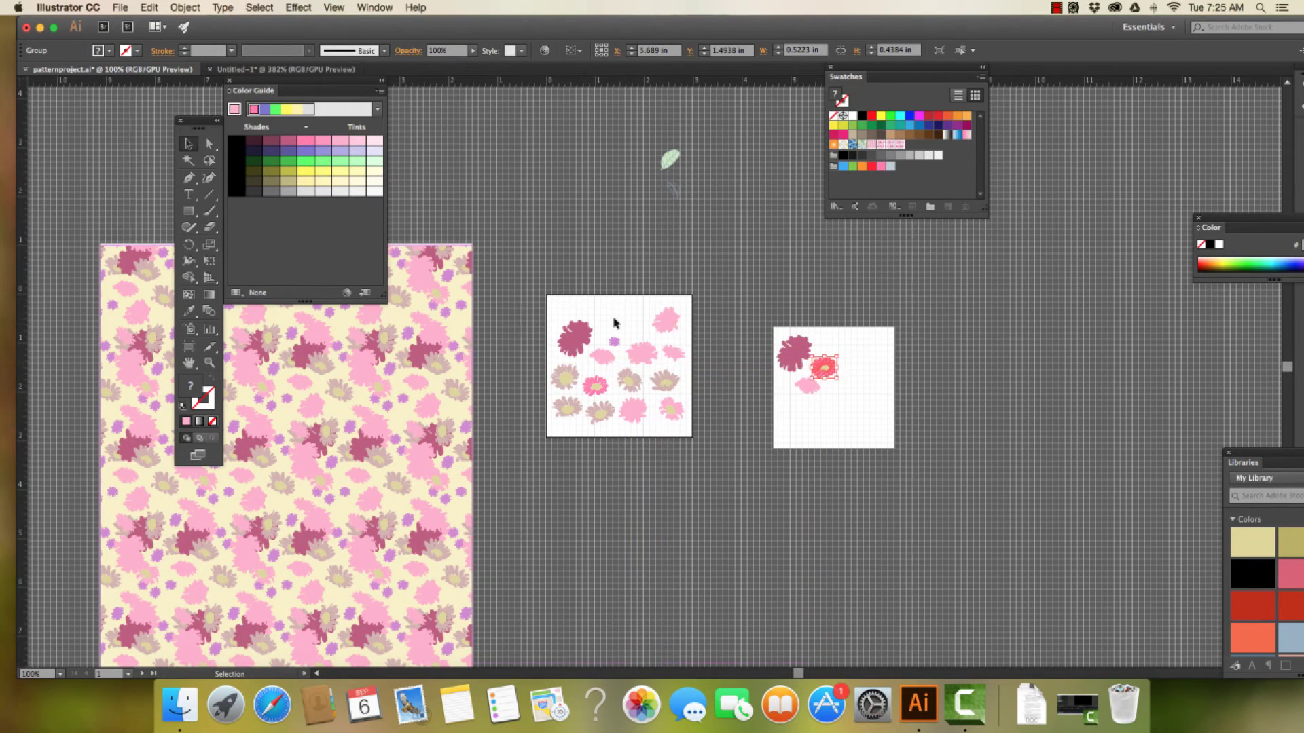
Copy the small purple dot onto the top of the second artboard
click(615, 343)
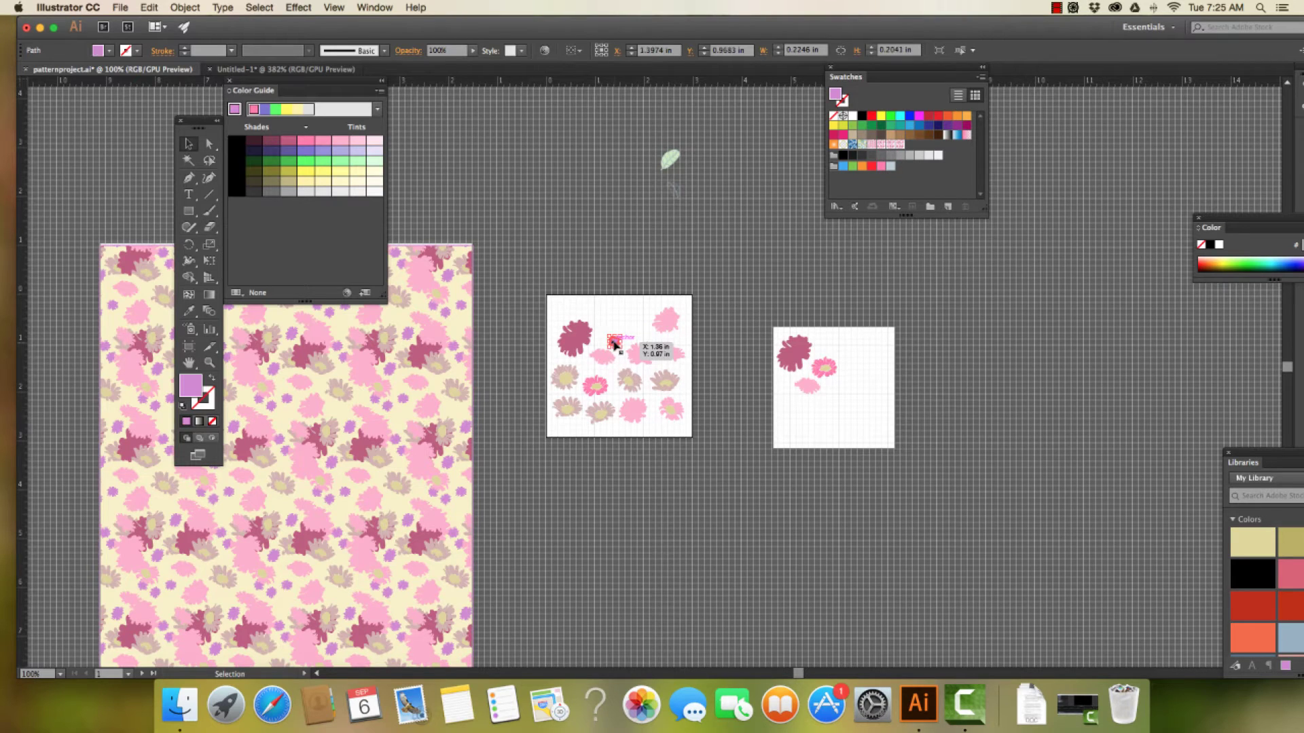
key(super+c)
key(super+v)
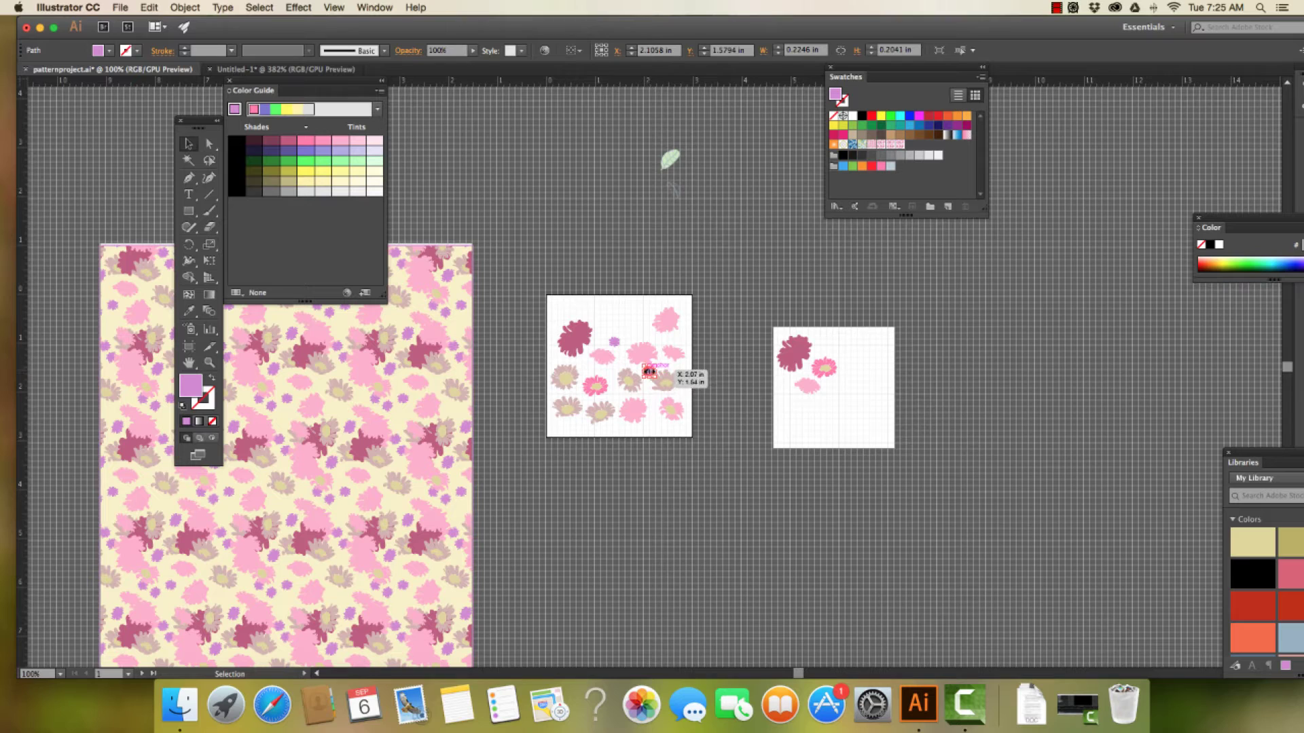
drag(649, 372, 654, 371)
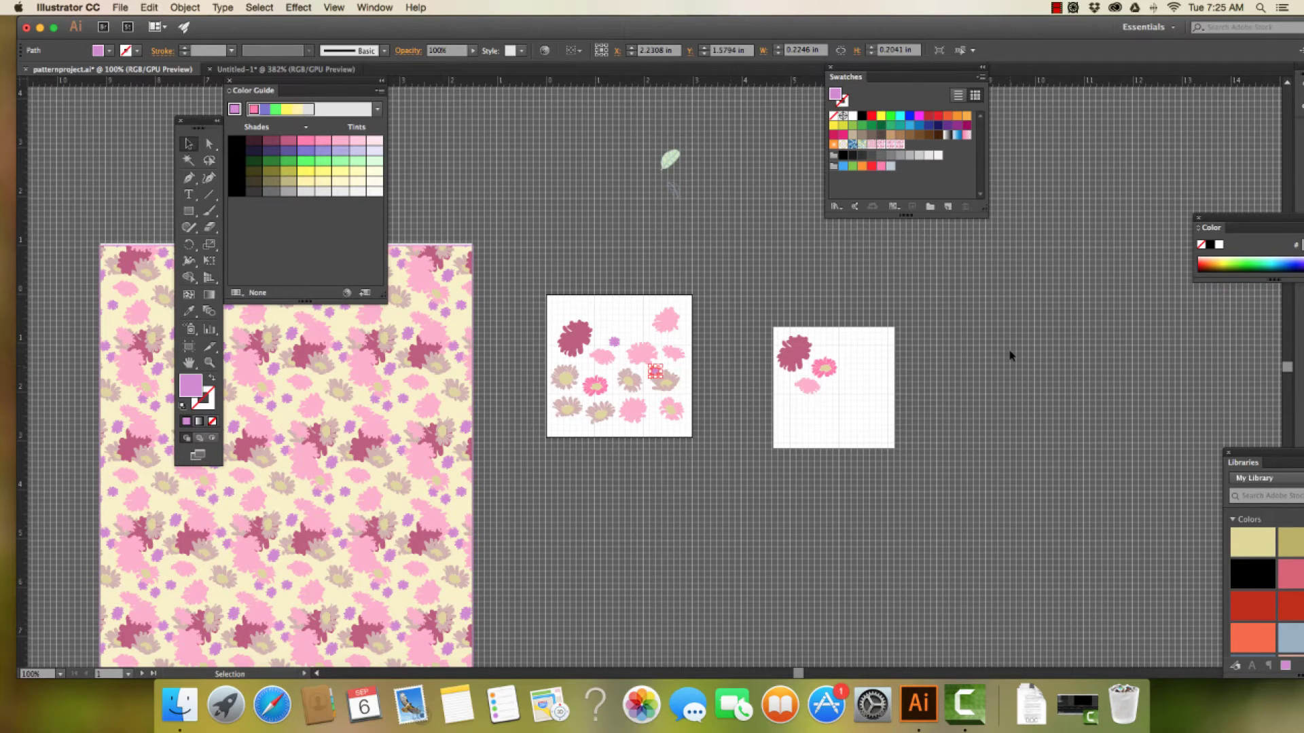
key(a)
key(super+equal)
key(v)
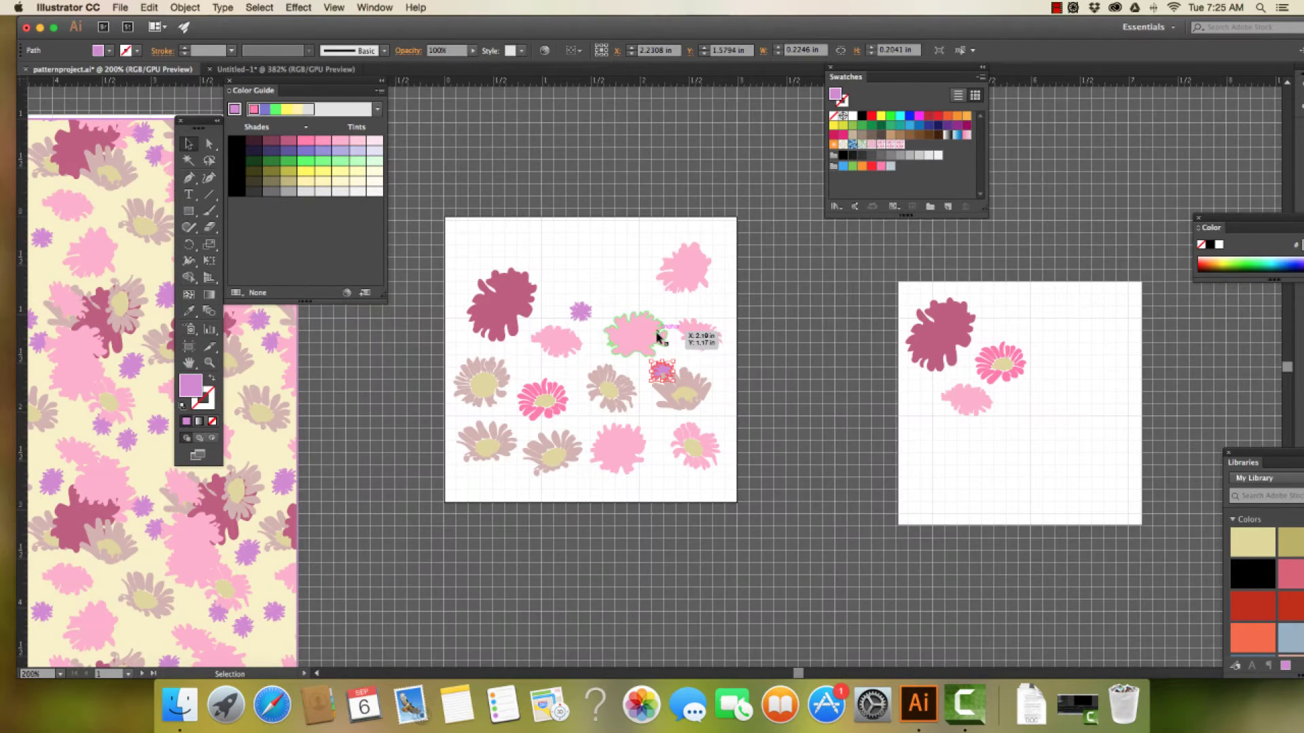
drag(671, 370, 1010, 315)
Reposition the pink blob and add a copy of the bottom-right pink daisy to the second artboard
drag(961, 400, 949, 394)
click(1035, 449)
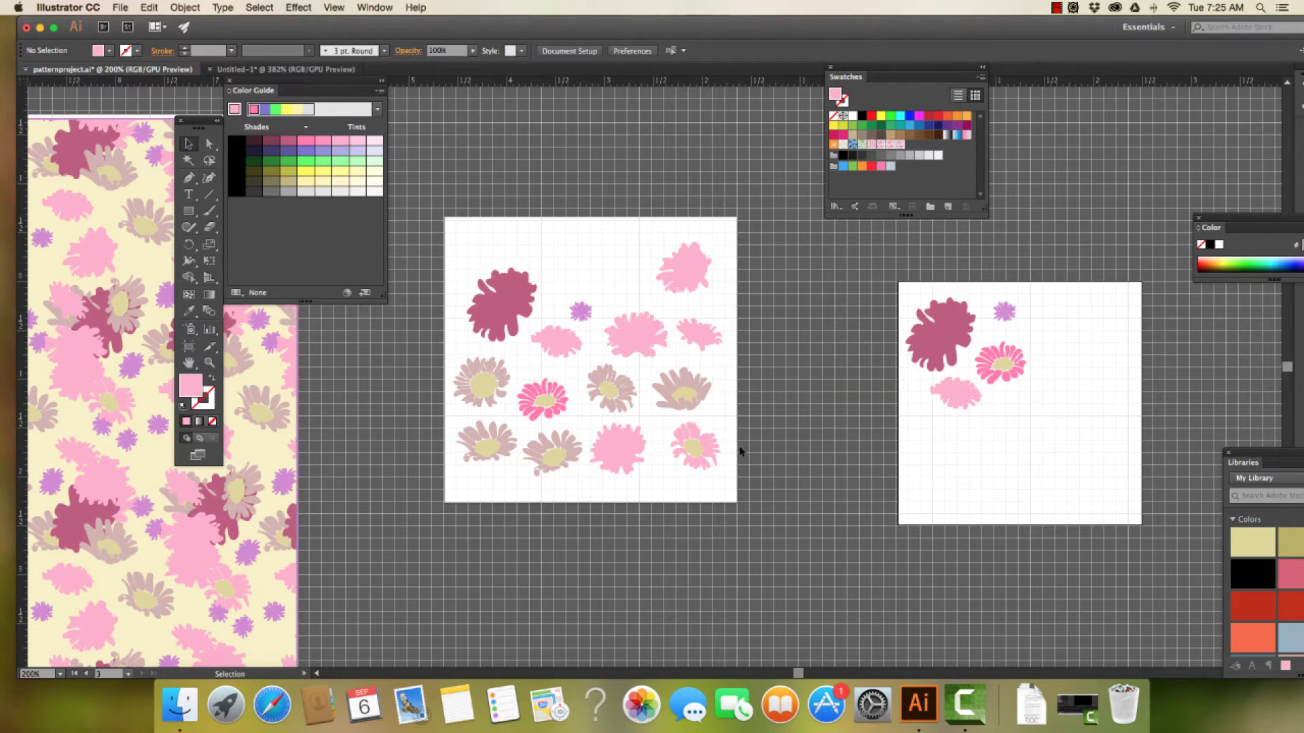
click(693, 445)
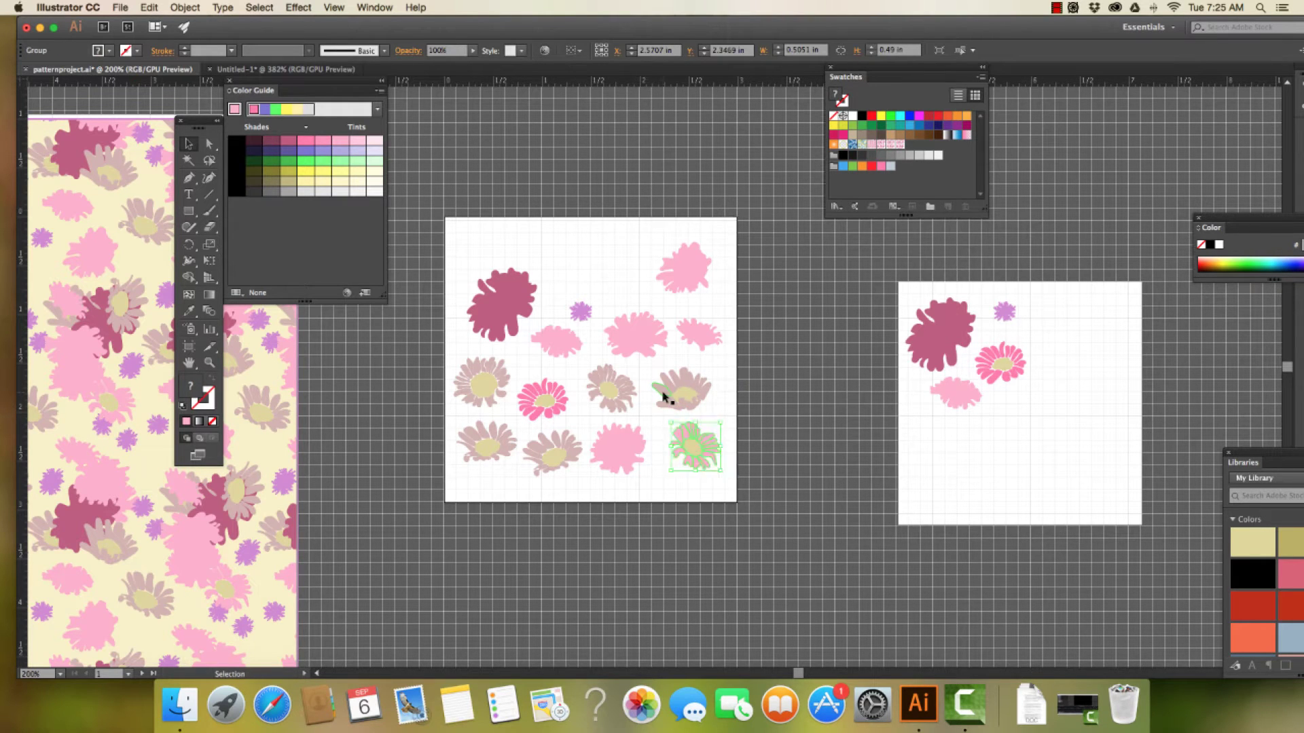
key(super+v)
drag(647, 372, 959, 410)
click(947, 333)
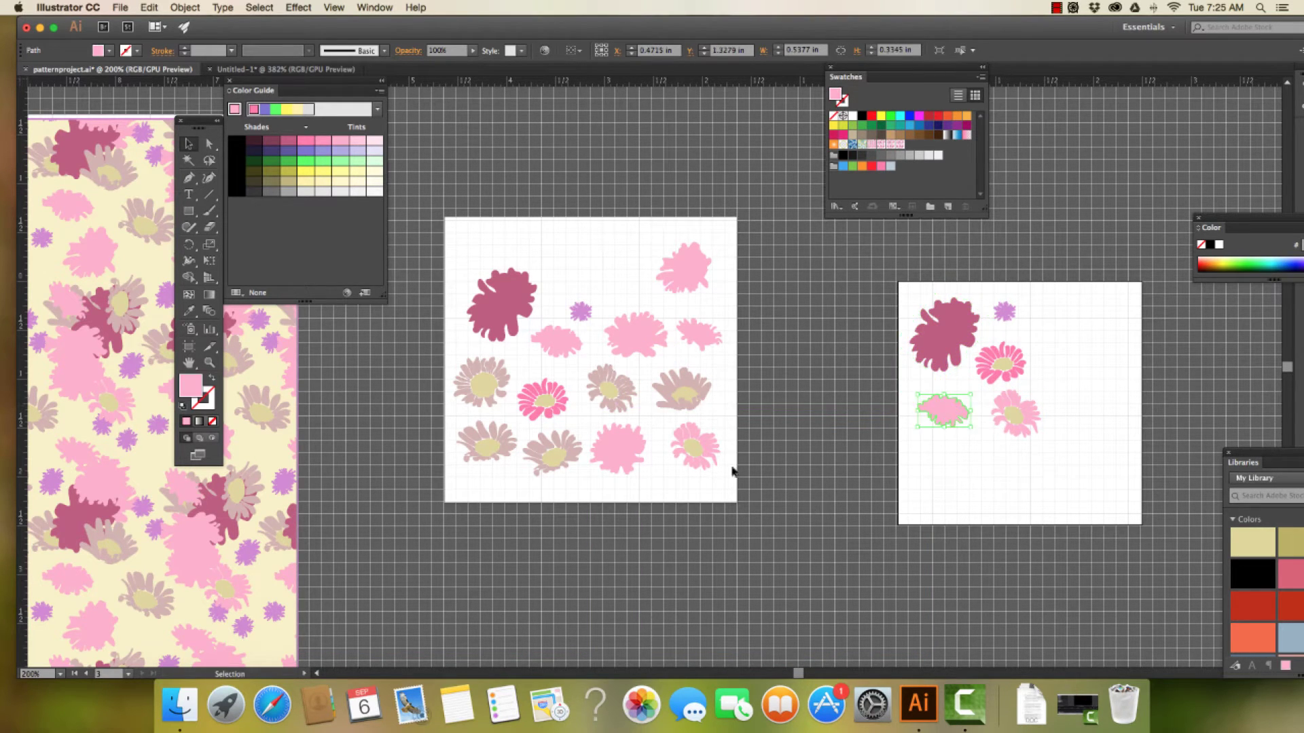
Make the second artboard 2 × 2 in over the flowers and centre the five flowers on it
click(190, 347)
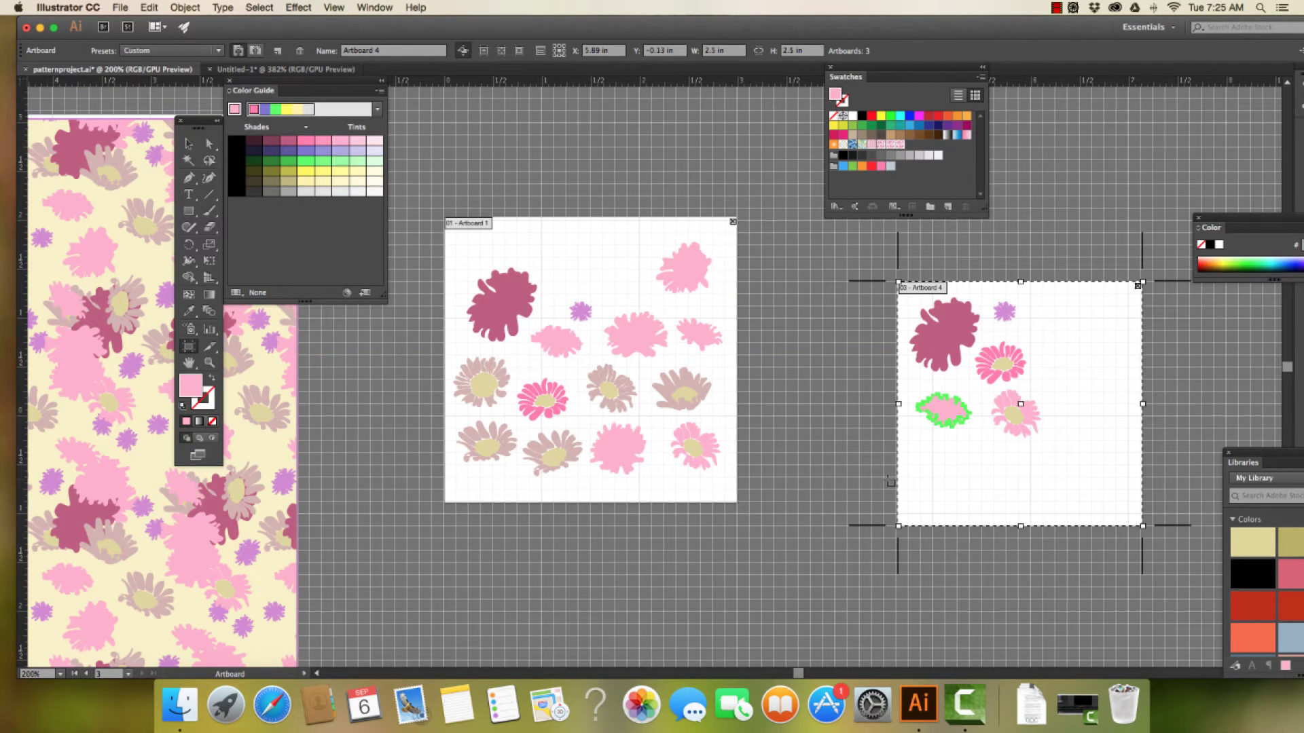
click(717, 52)
text(0)
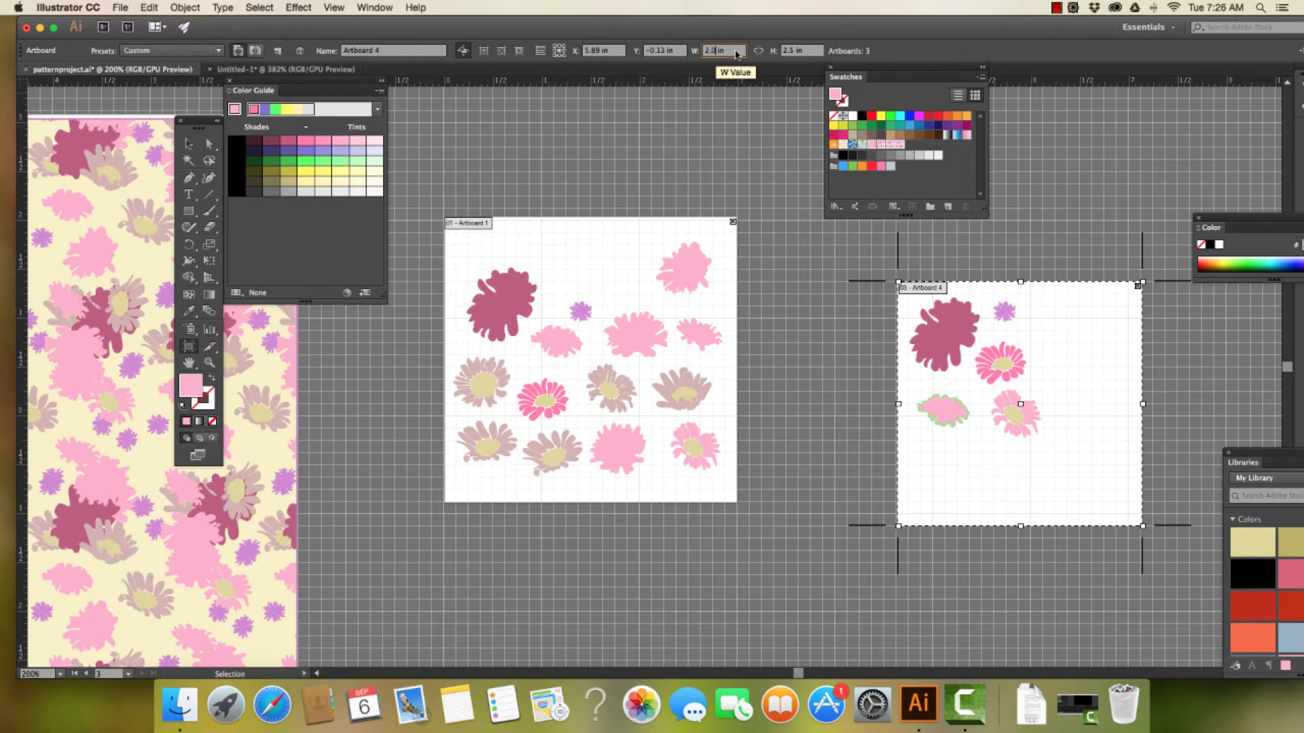
key(Return)
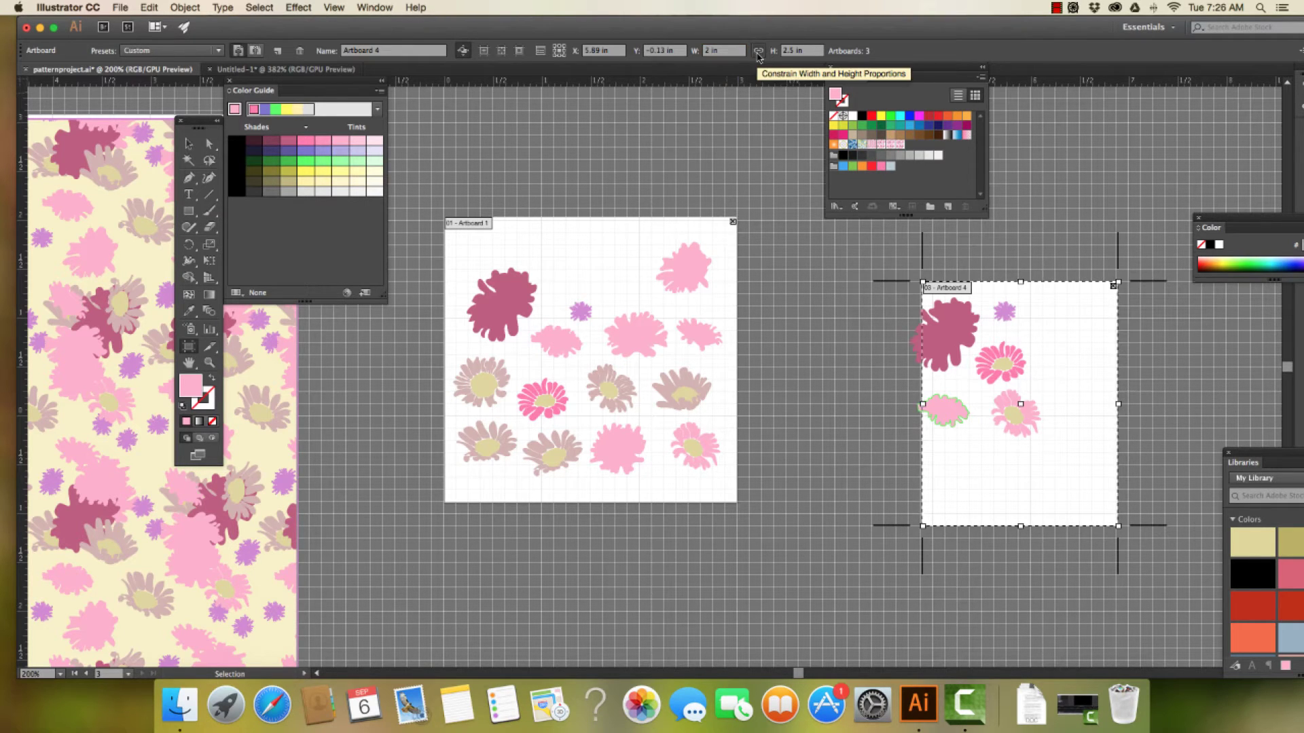
click(789, 50)
key(Delete)
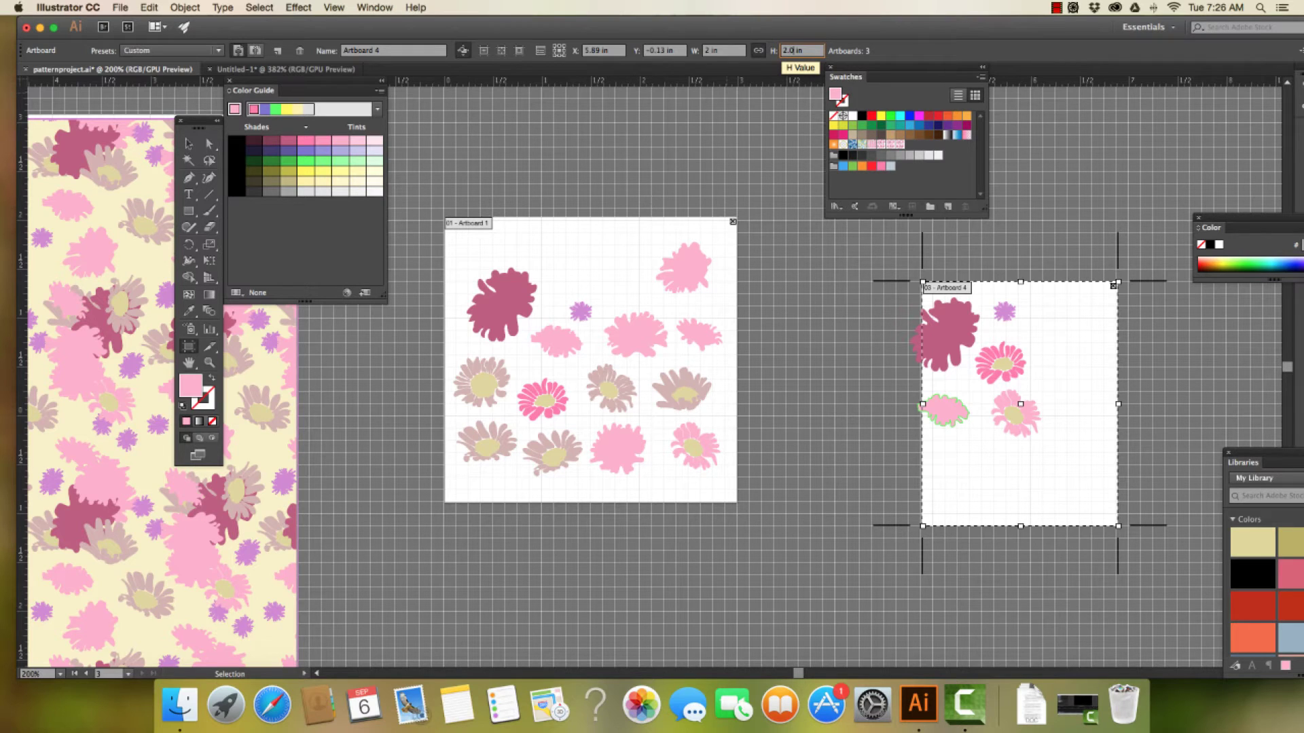
text(0)
key(Return)
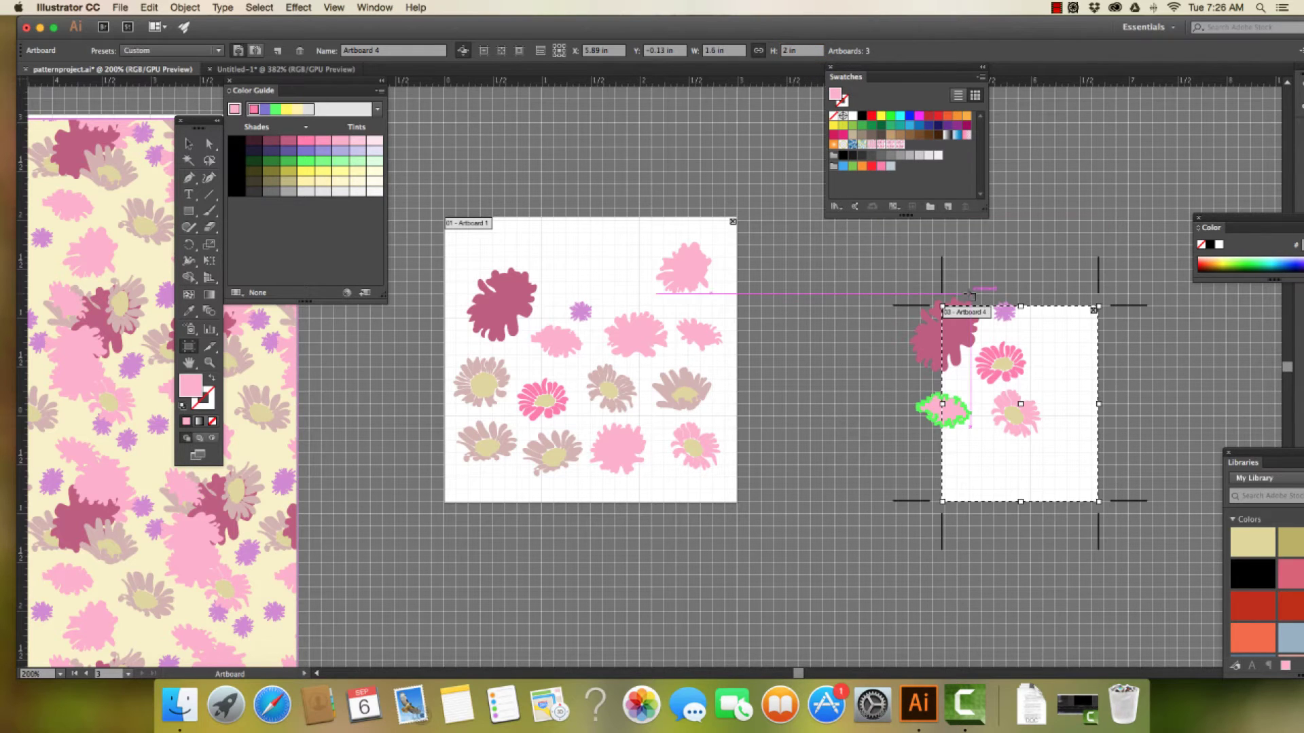
drag(1070, 376, 1049, 363)
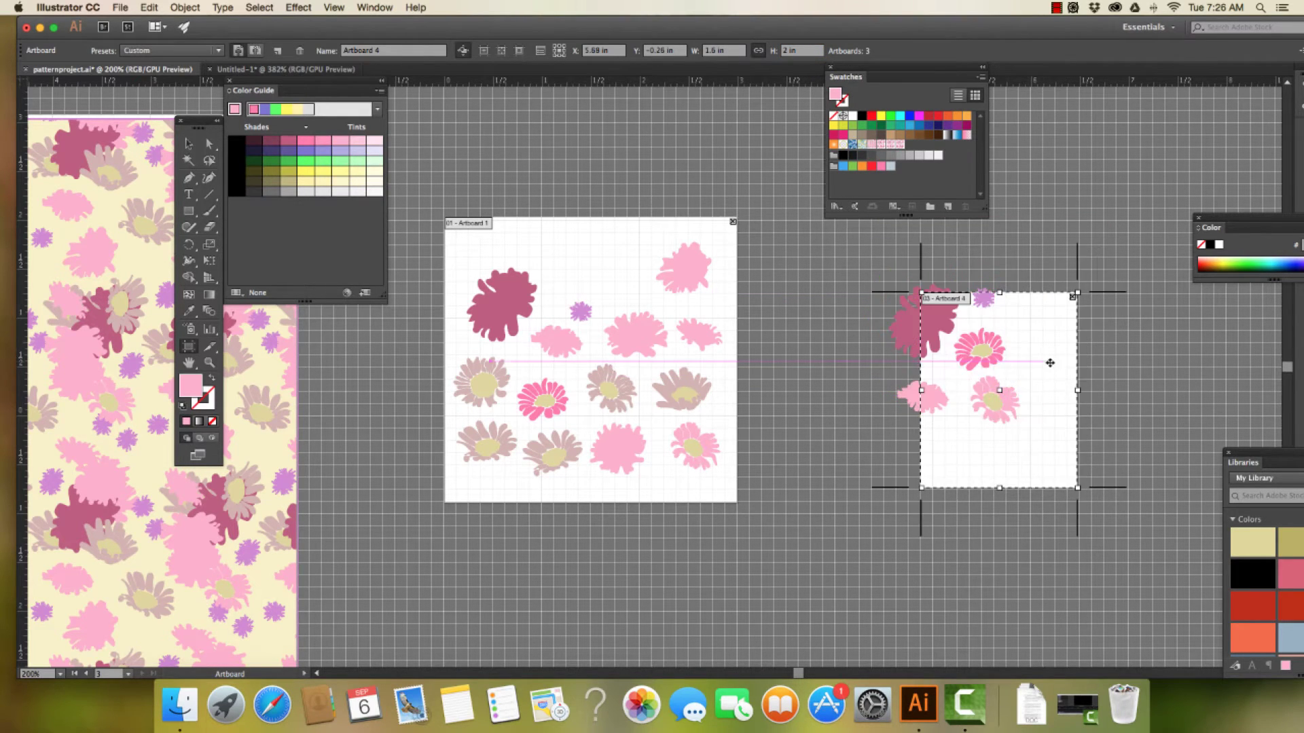
key(Escape)
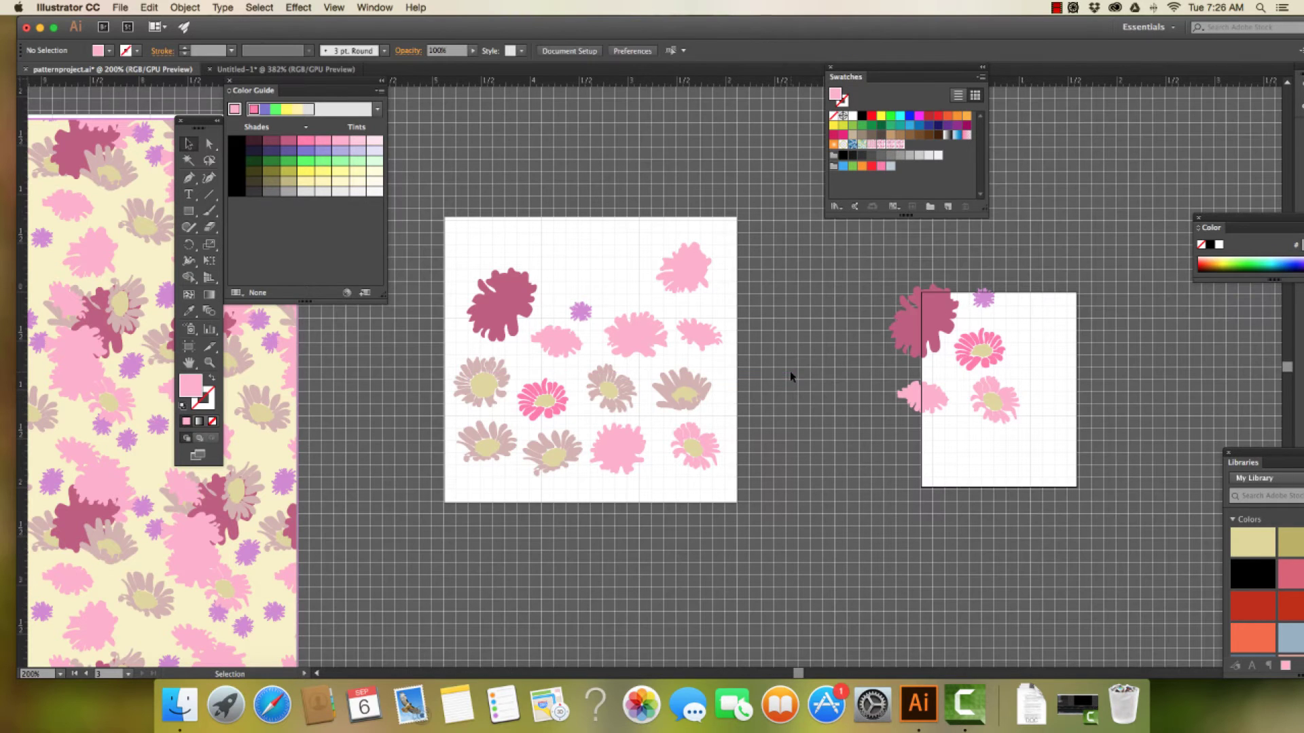
drag(878, 273, 1039, 449)
drag(923, 327, 980, 348)
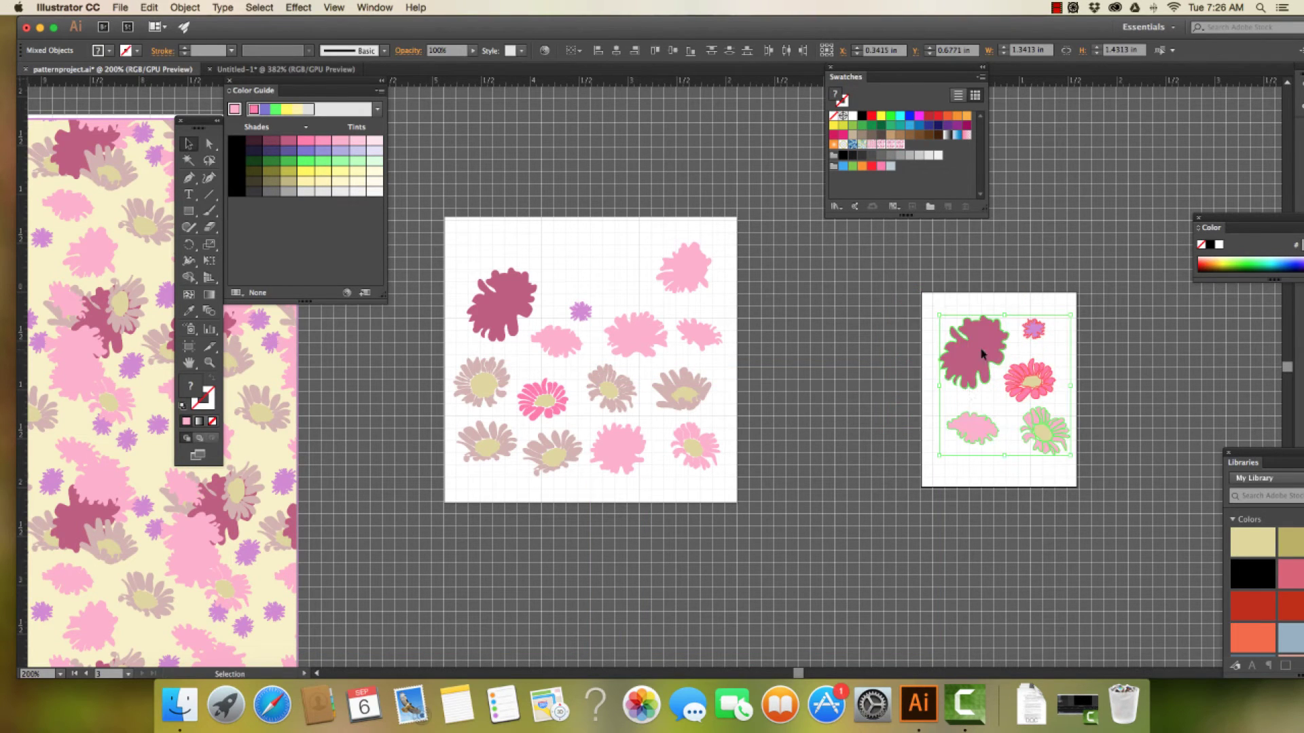
click(910, 527)
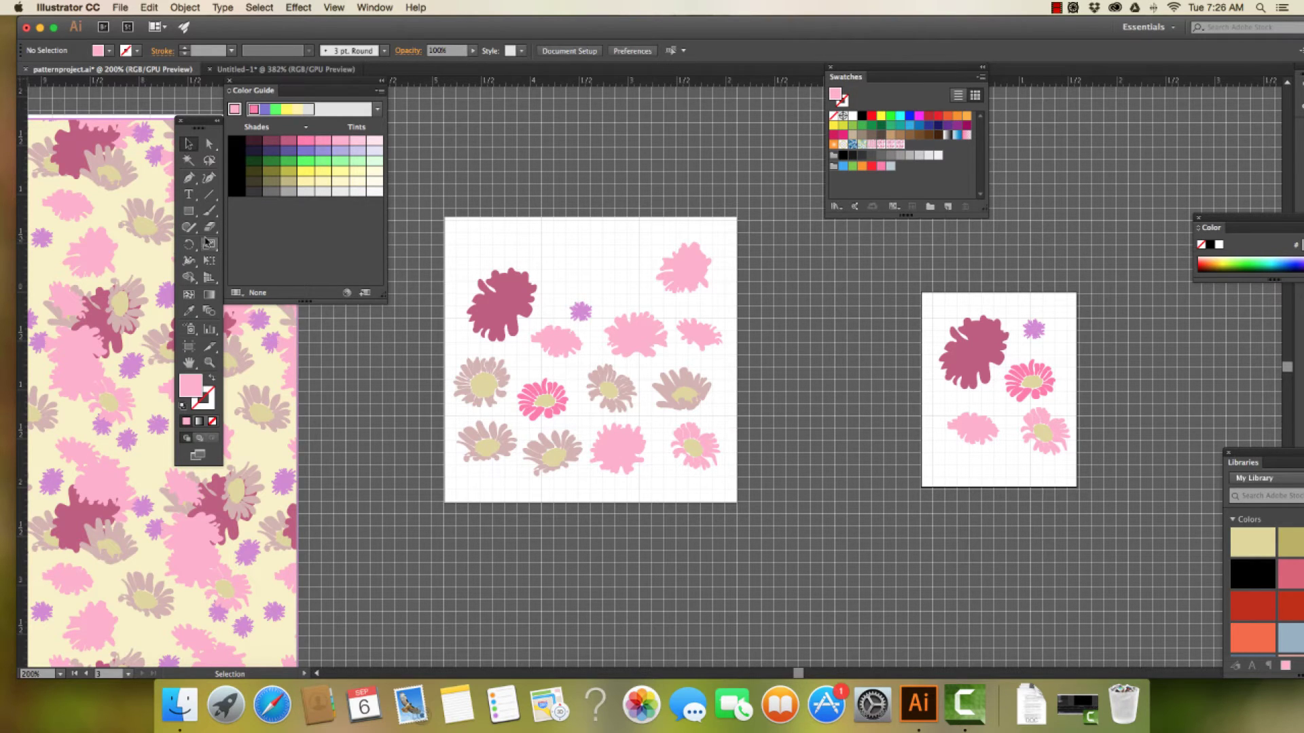
Pull the artboard's top, bottom and left edges in to about 1.51 × 1.59 in
click(184, 349)
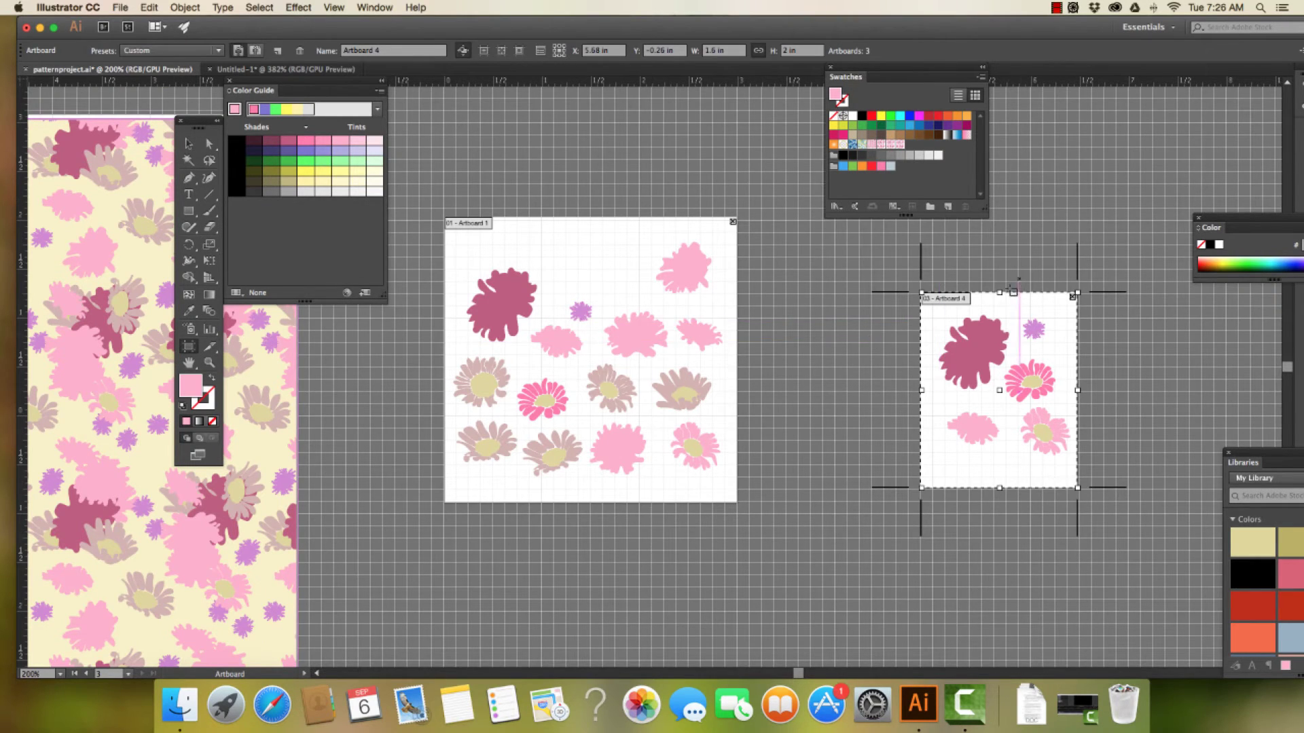
drag(1000, 294, 1001, 309)
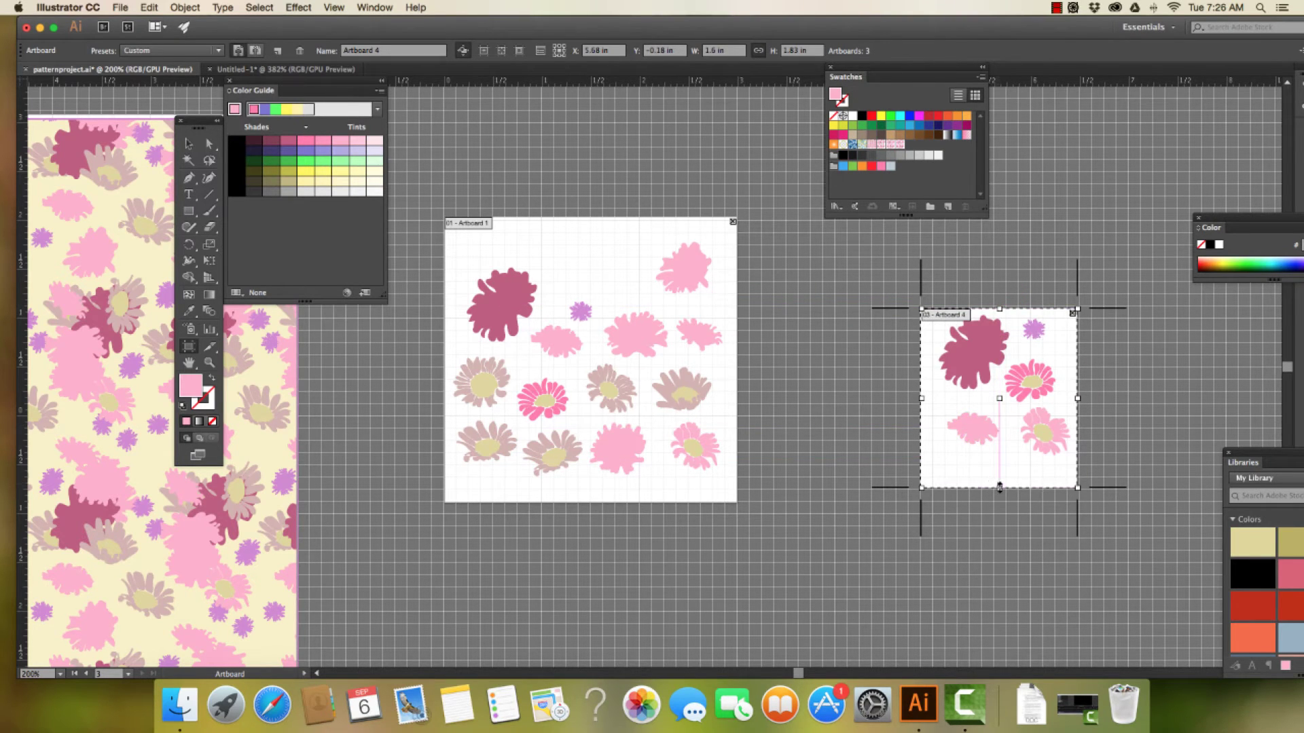
drag(999, 487, 1002, 465)
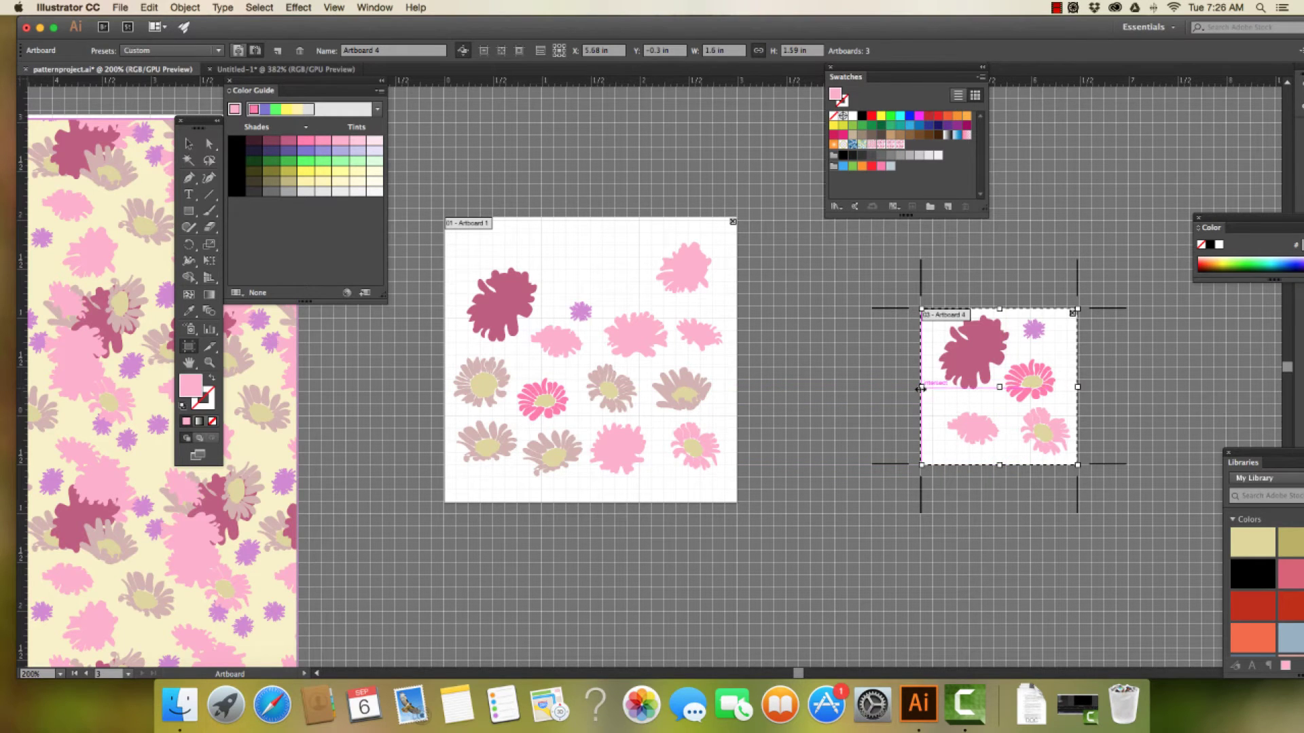
drag(921, 389, 931, 389)
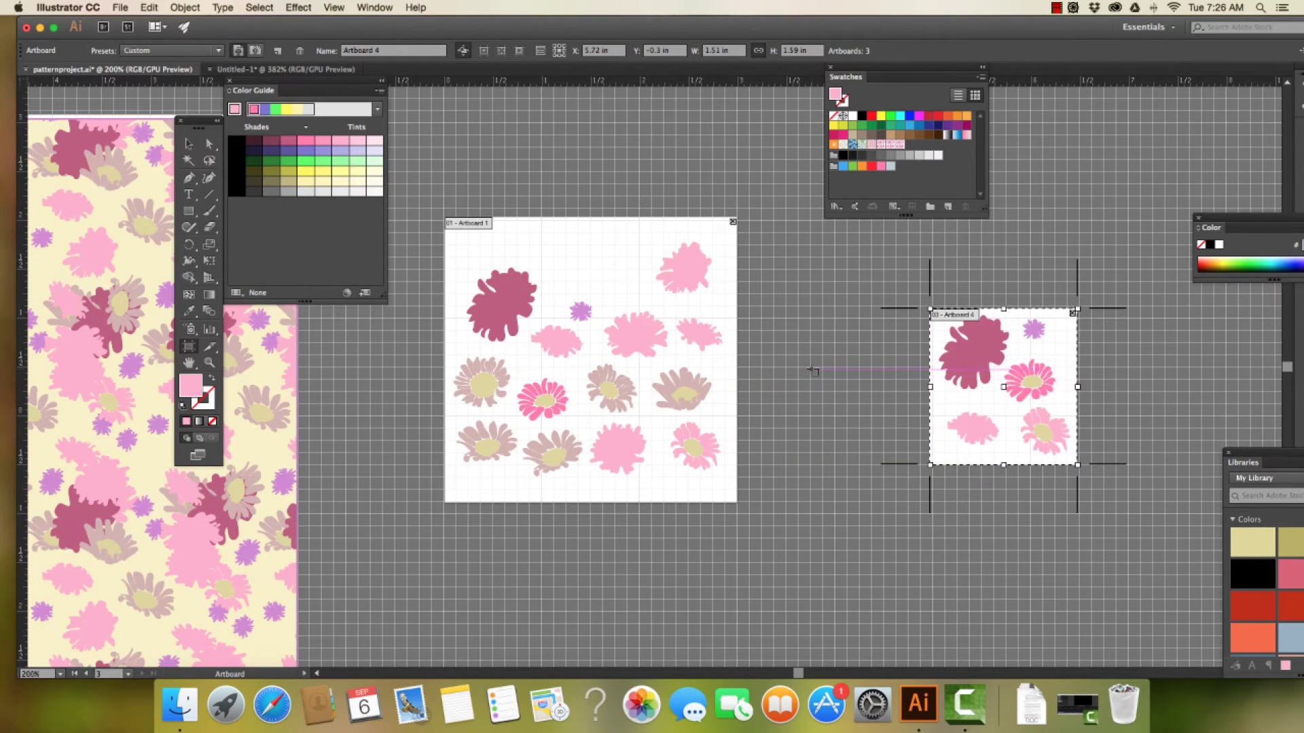
key(Escape)
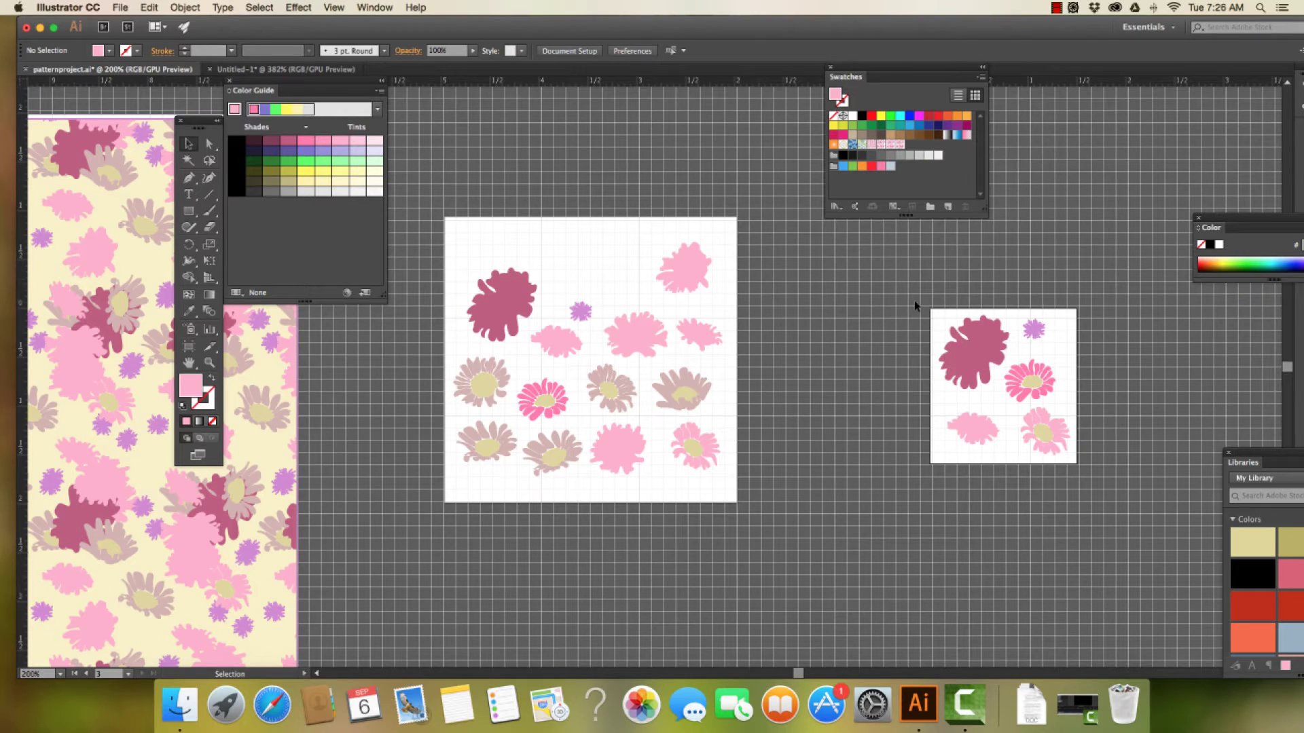
Turn the five selected flowers into a new pattern swatch named 'daisy'
drag(914, 300, 1086, 482)
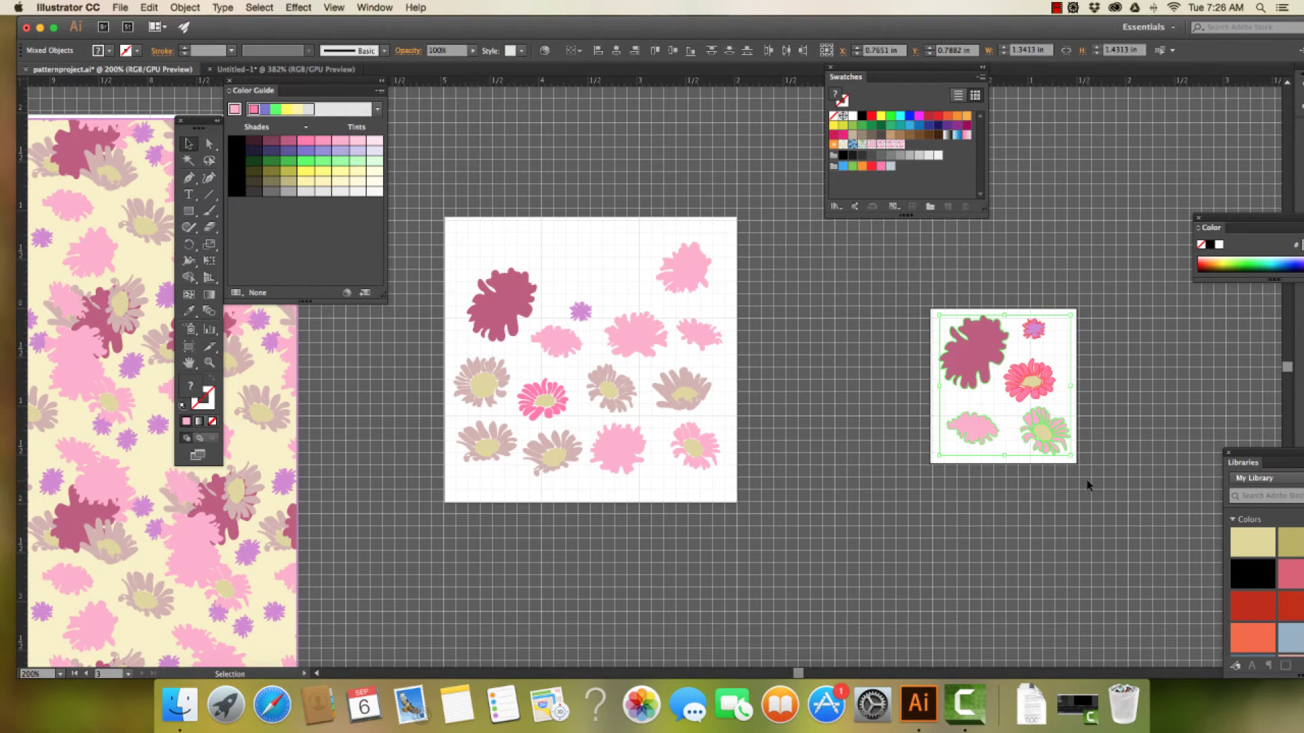
drag(982, 358, 191, 386)
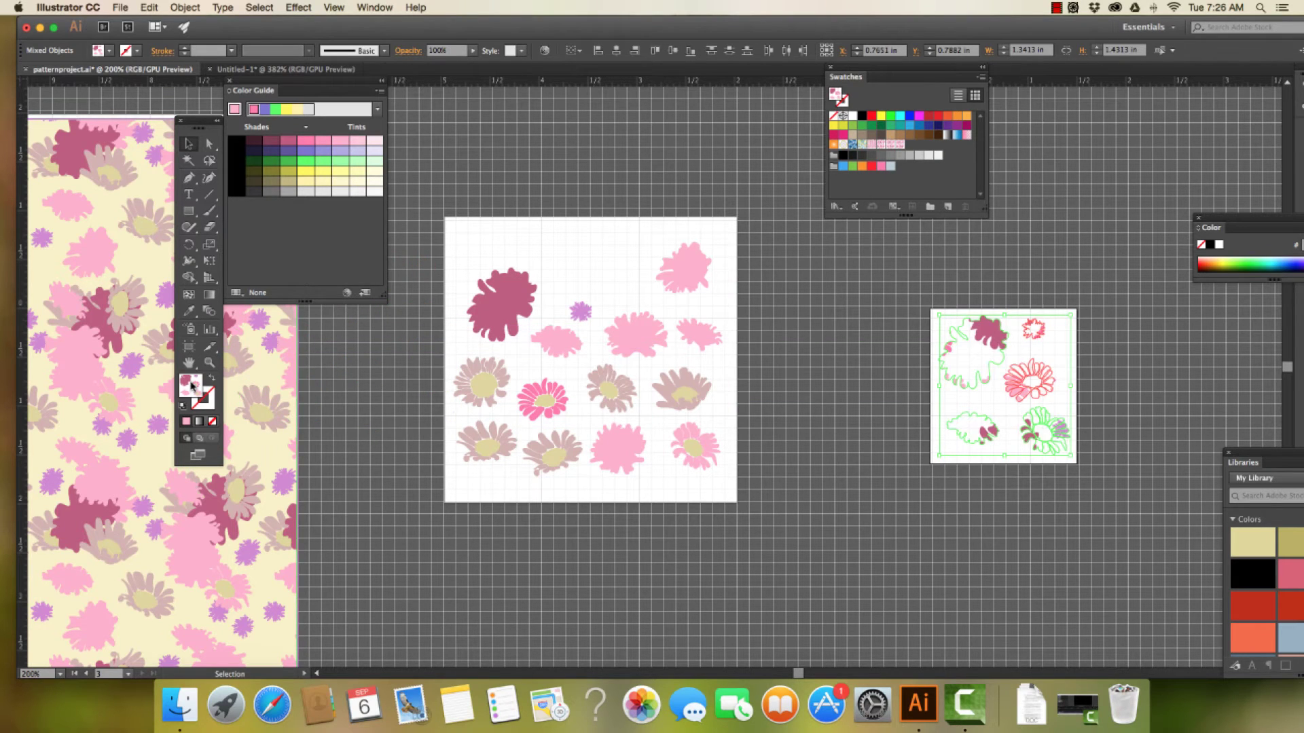
click(949, 207)
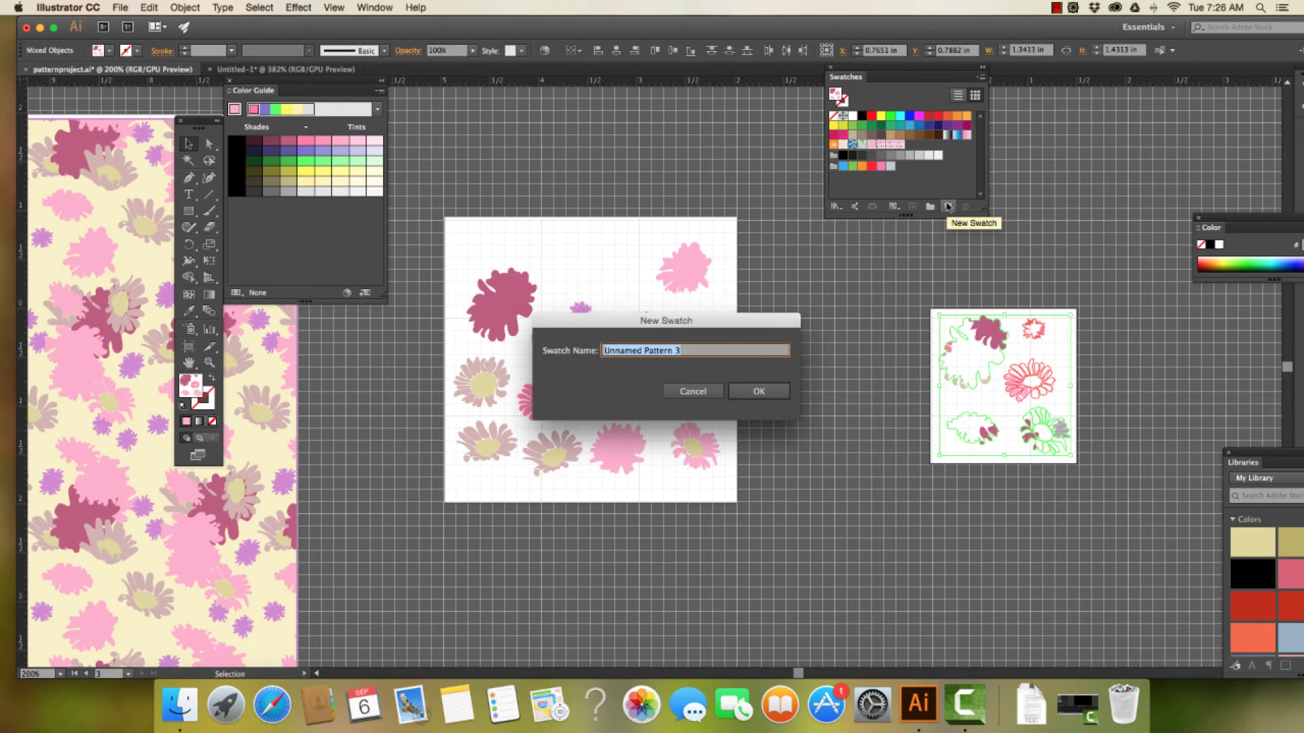
text(daisy)
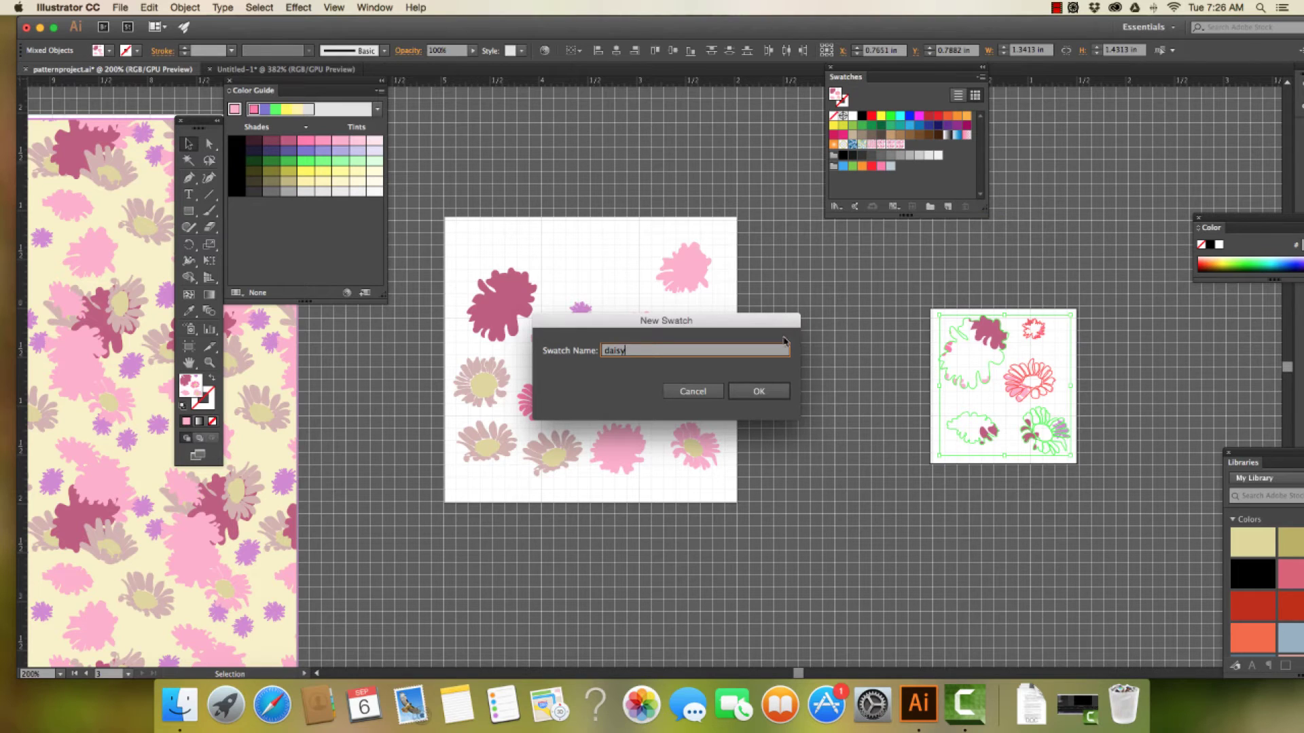
click(758, 393)
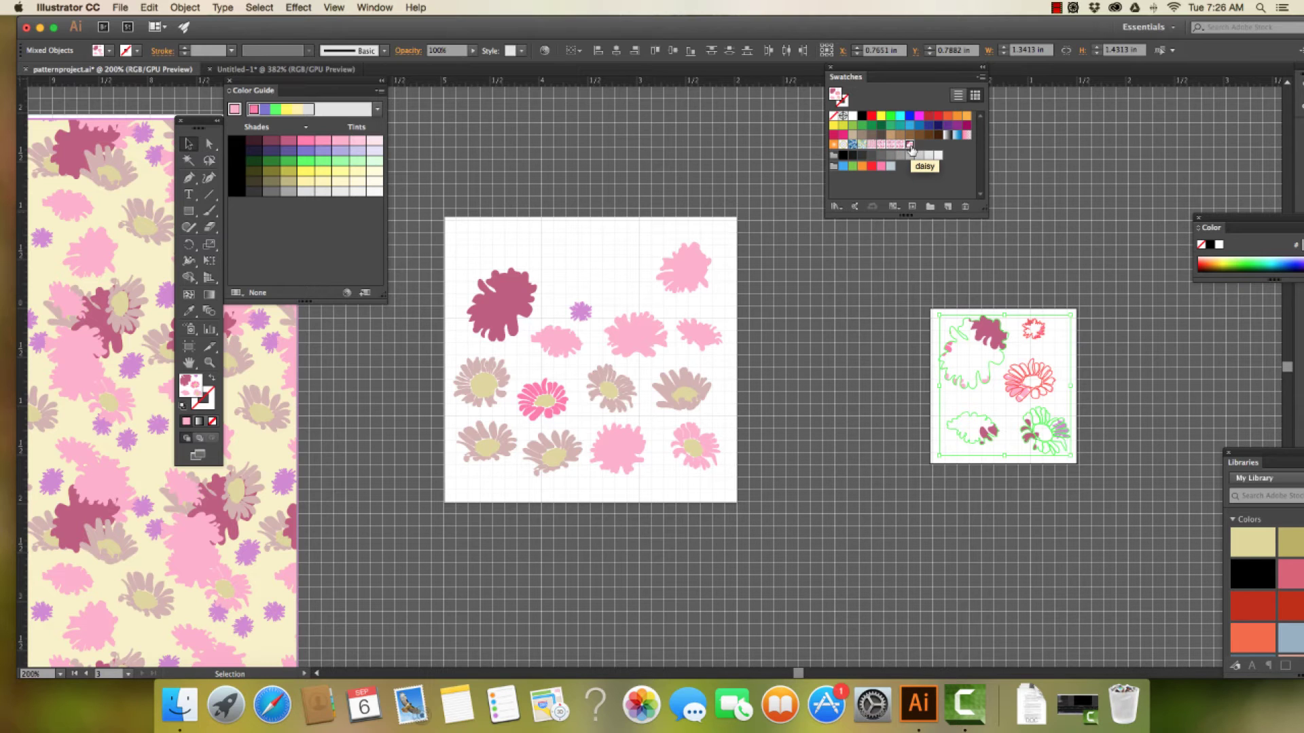
Open the daisy swatch in pattern editing, clear panels off the preview, and choose Brick by Row tiling
double_click(911, 146)
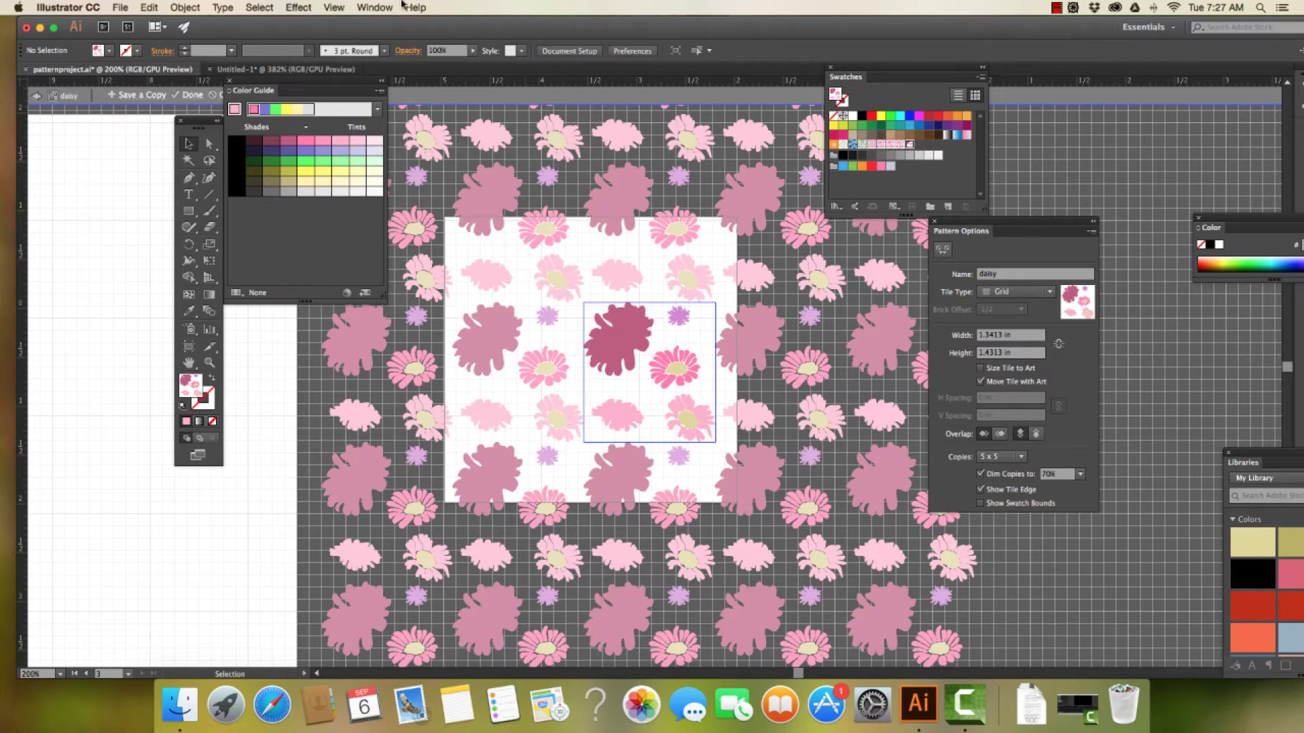
drag(252, 85, 135, 290)
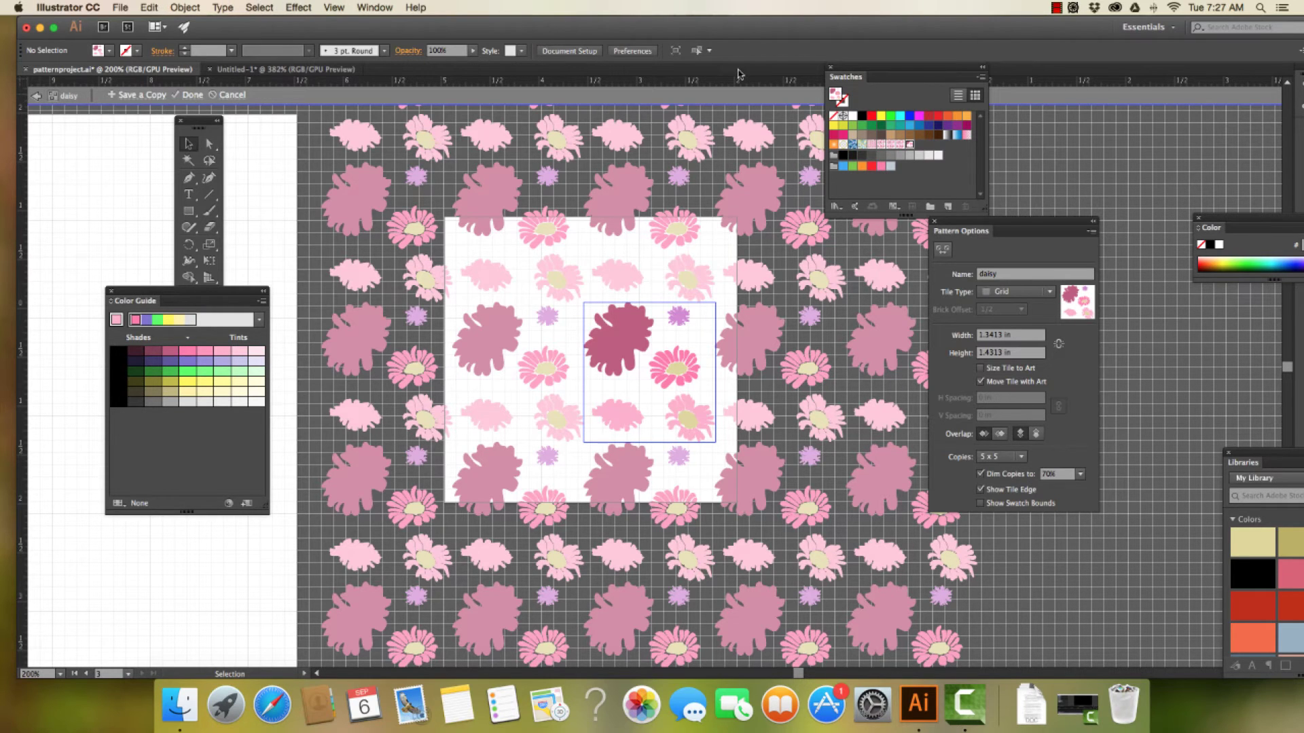
click(830, 67)
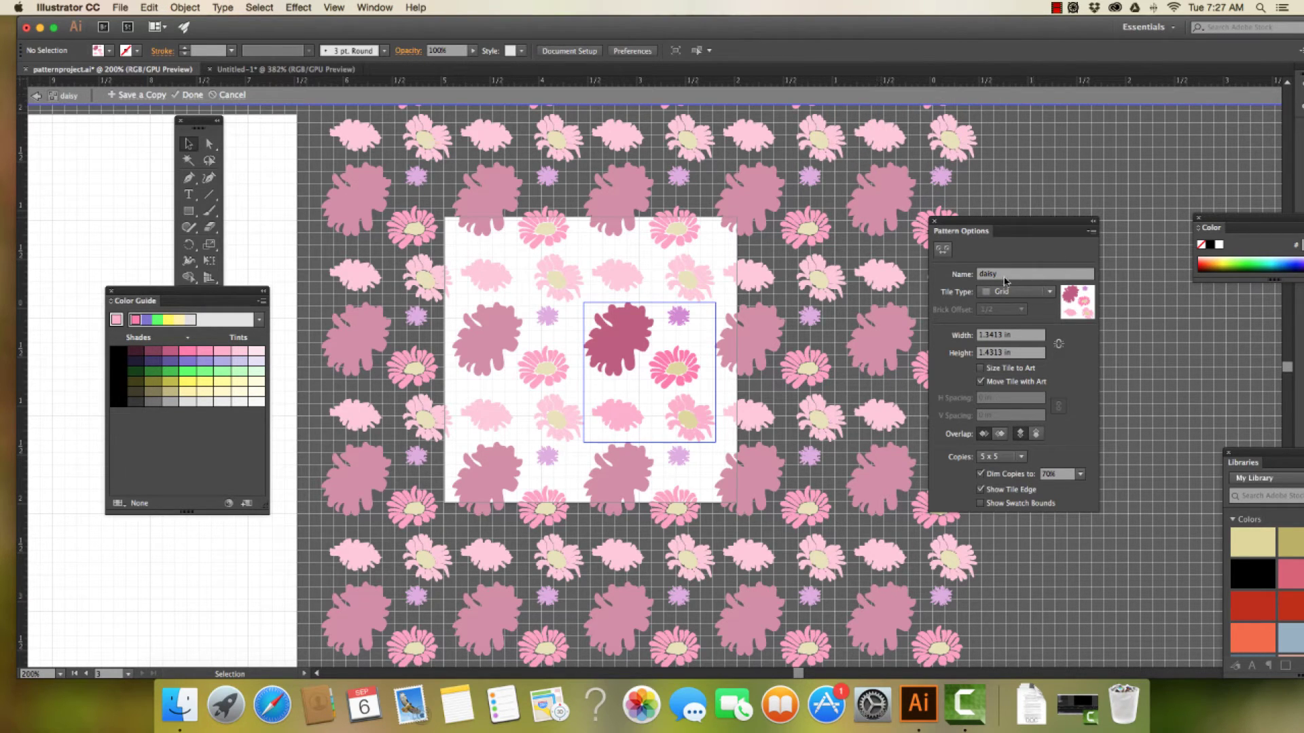
click(1049, 292)
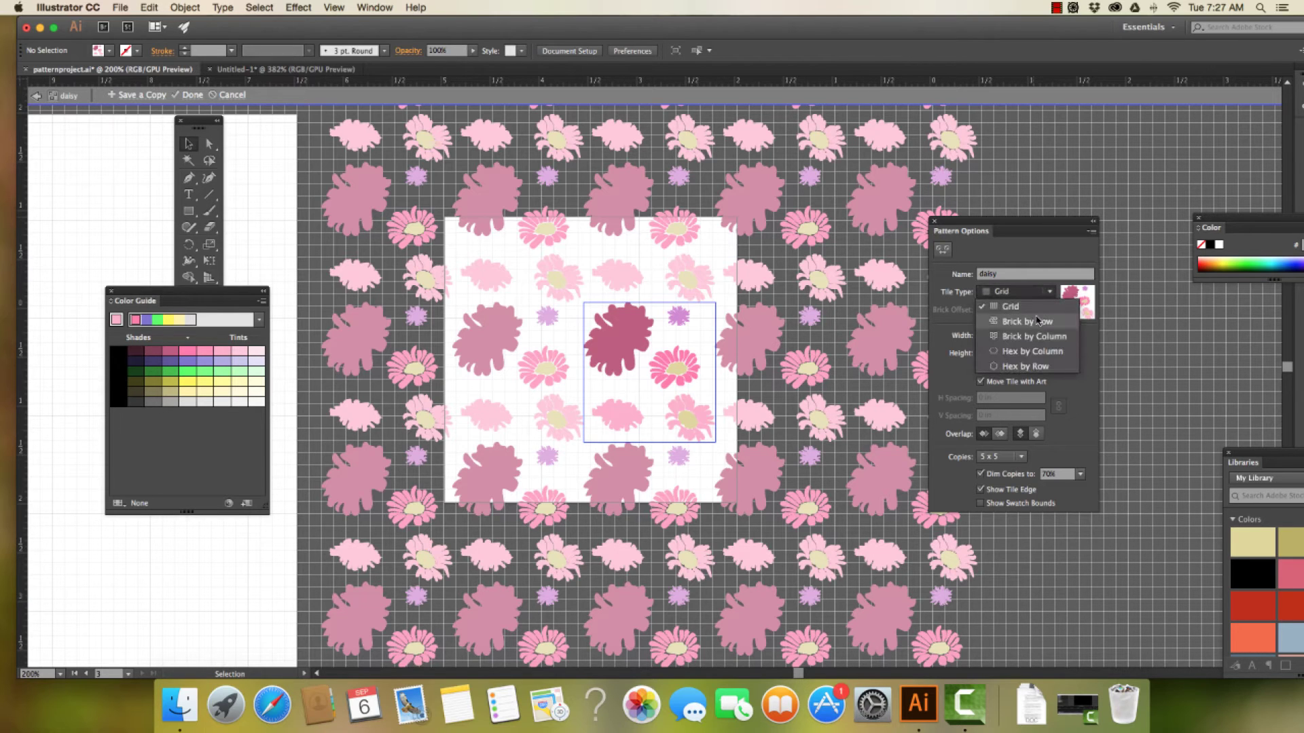
click(1037, 320)
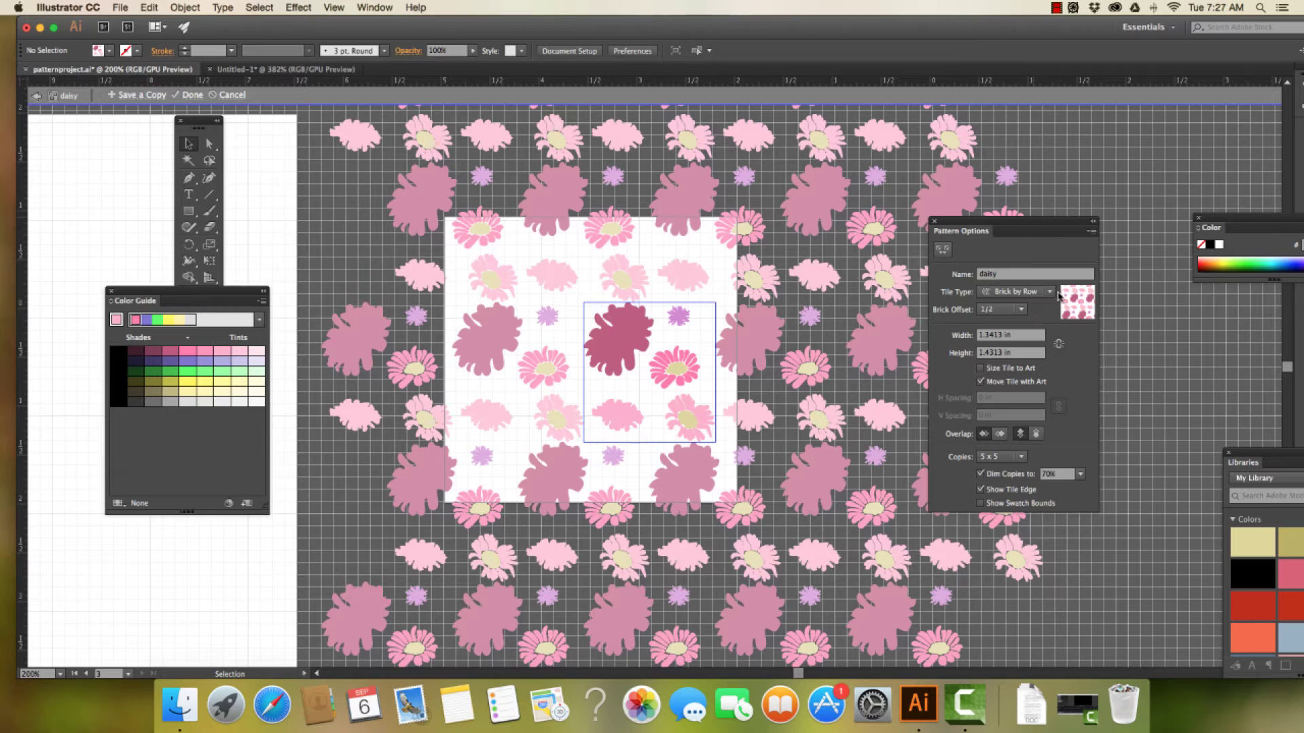
Set Brick Offset to 1/4 and preview copies at 3 x 3, then 5 x 5
click(1021, 310)
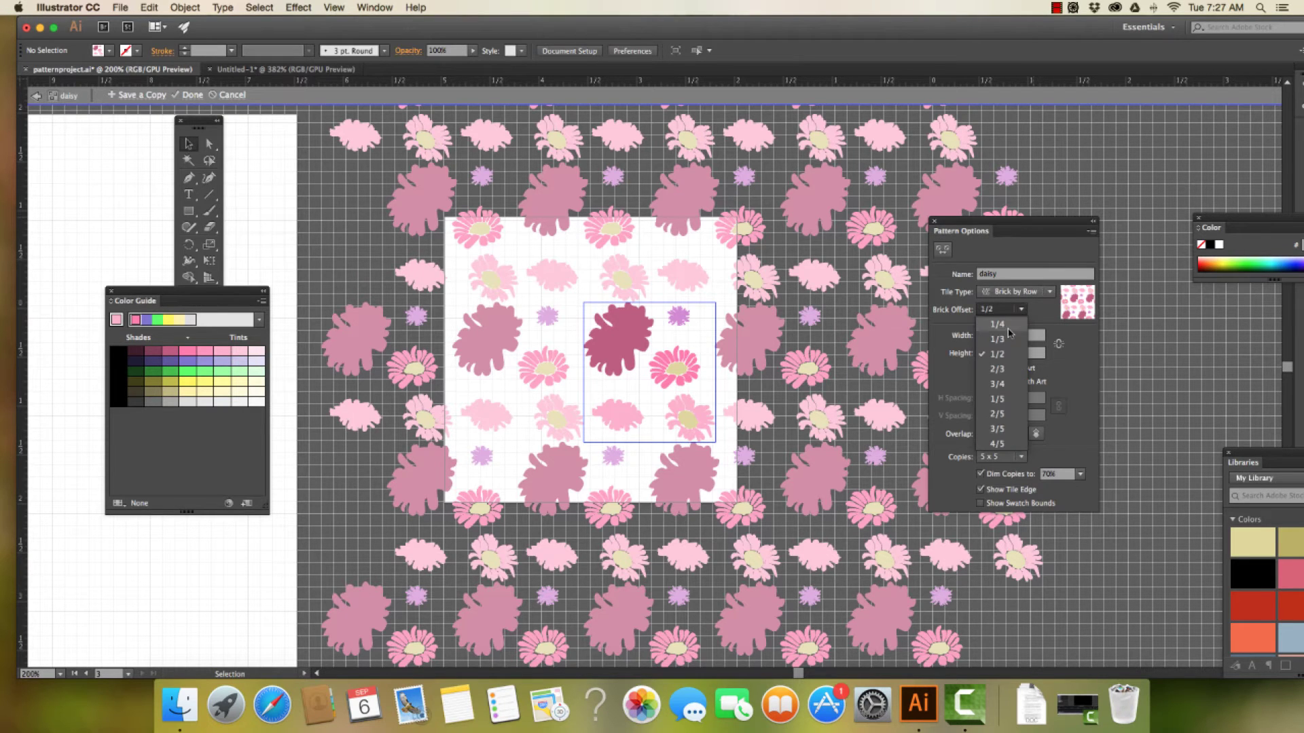
click(1010, 325)
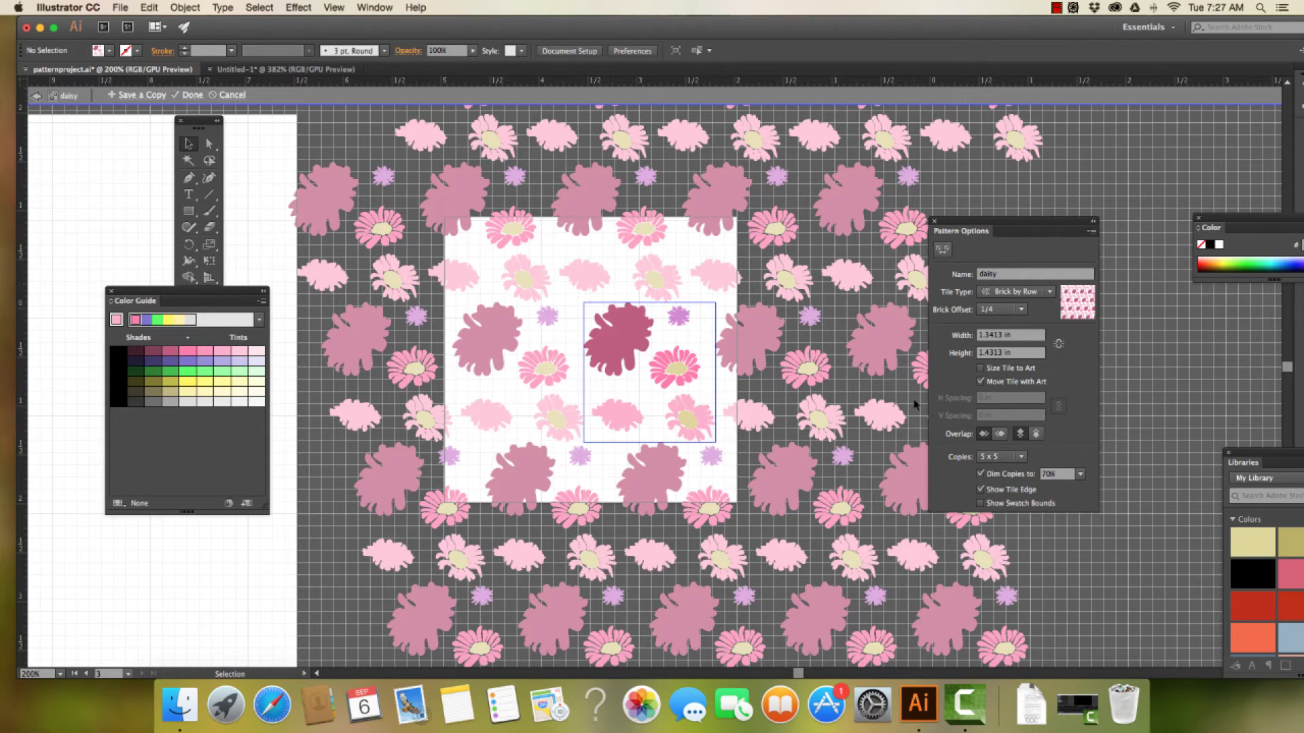
click(1023, 458)
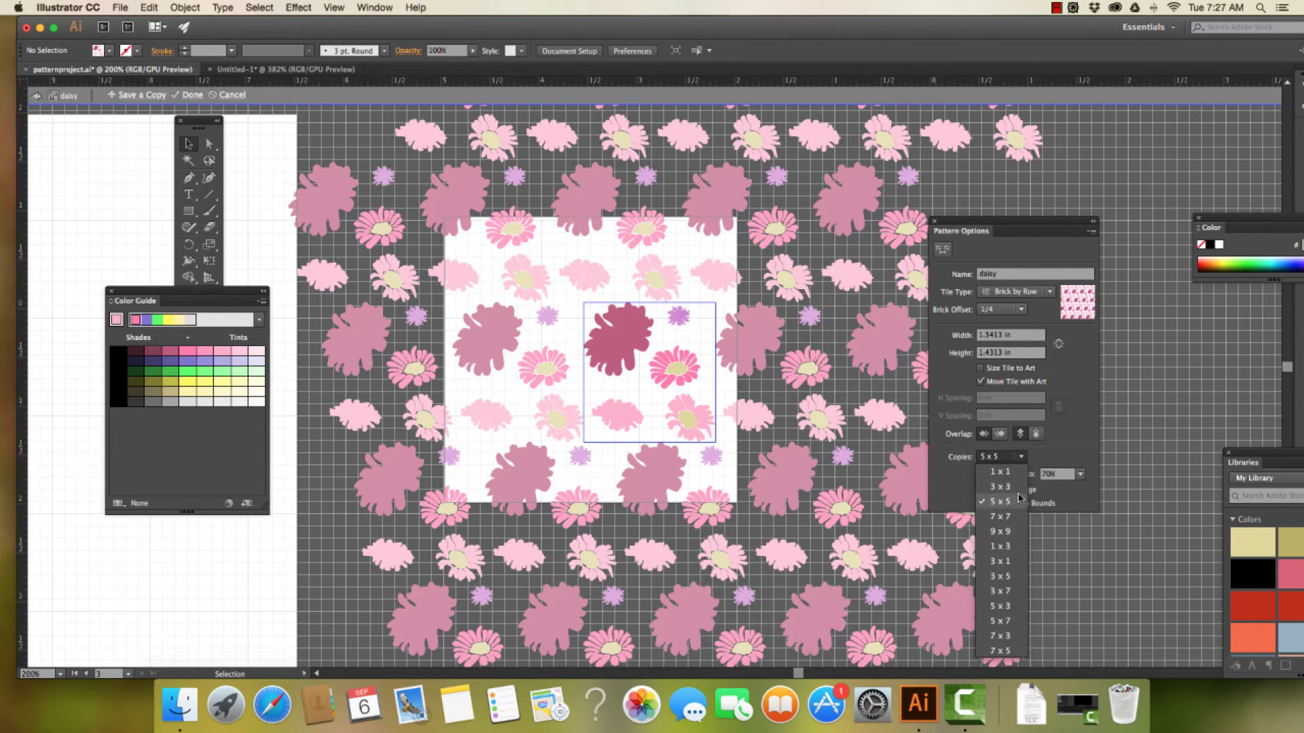
click(1019, 485)
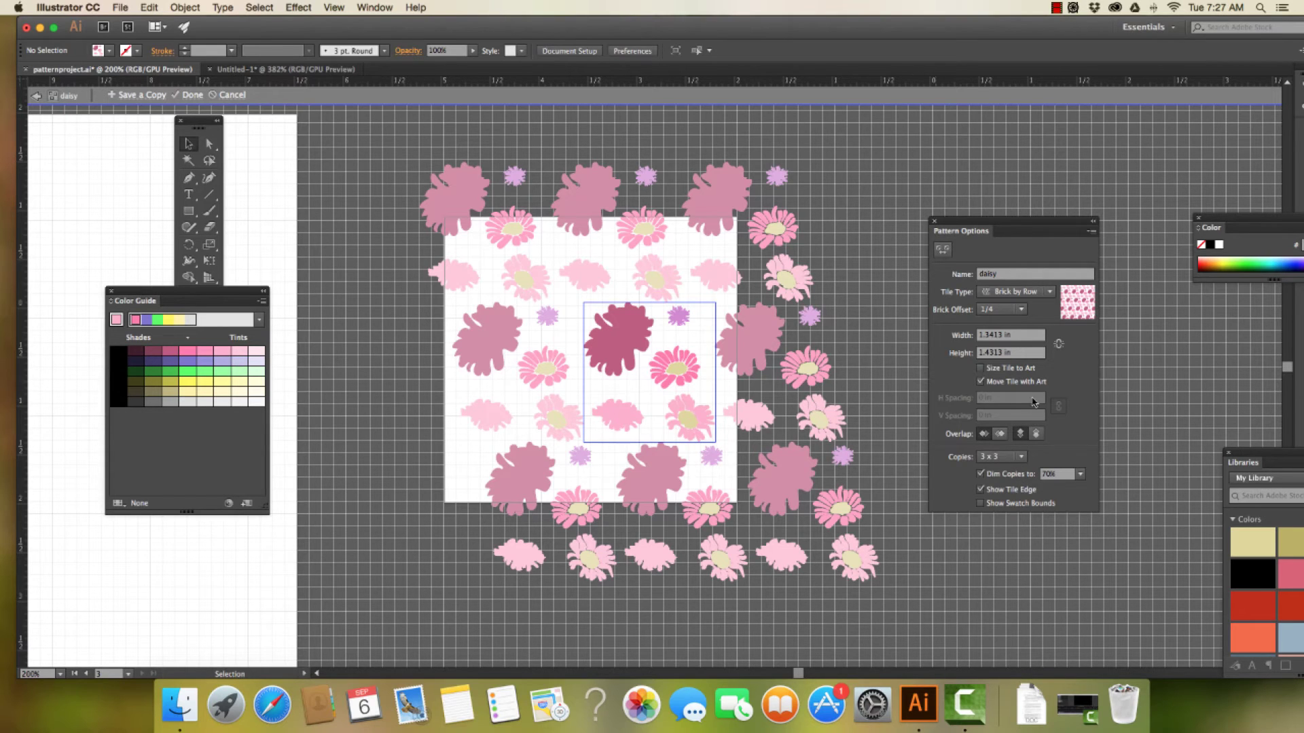
click(1023, 311)
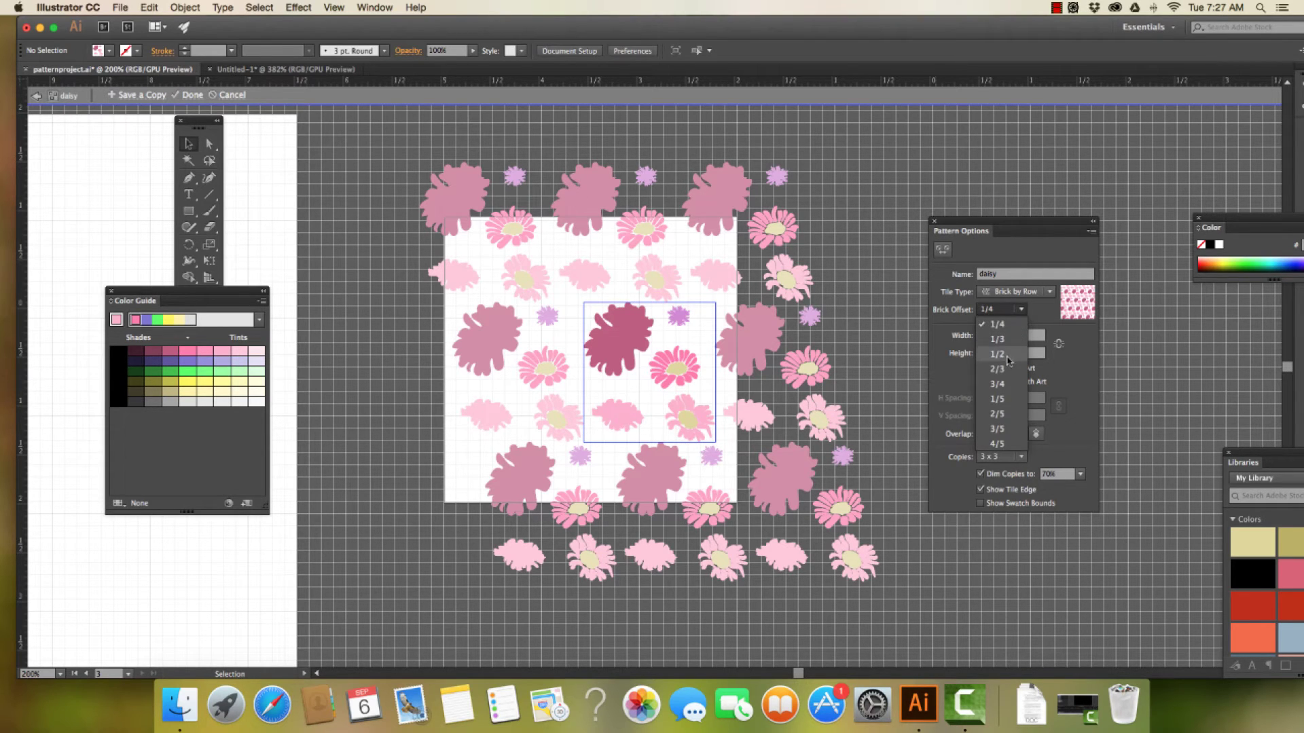
click(1012, 318)
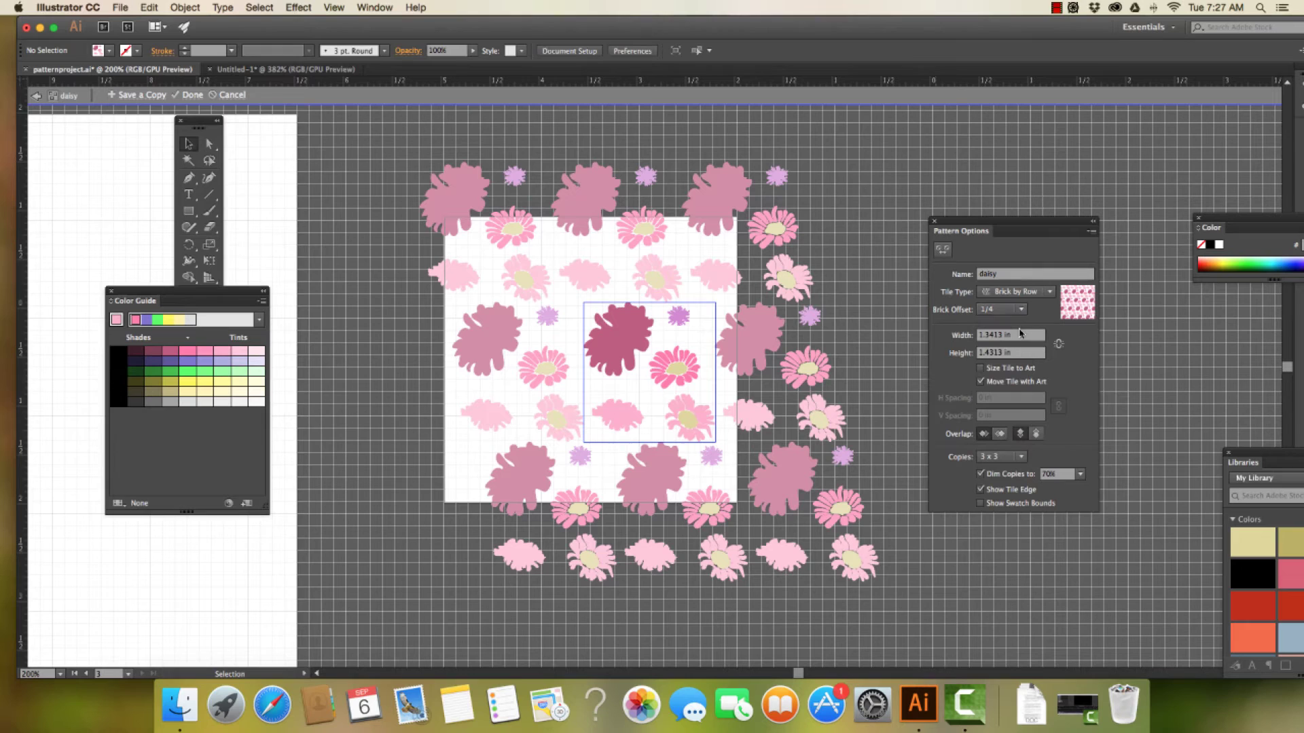
click(1021, 459)
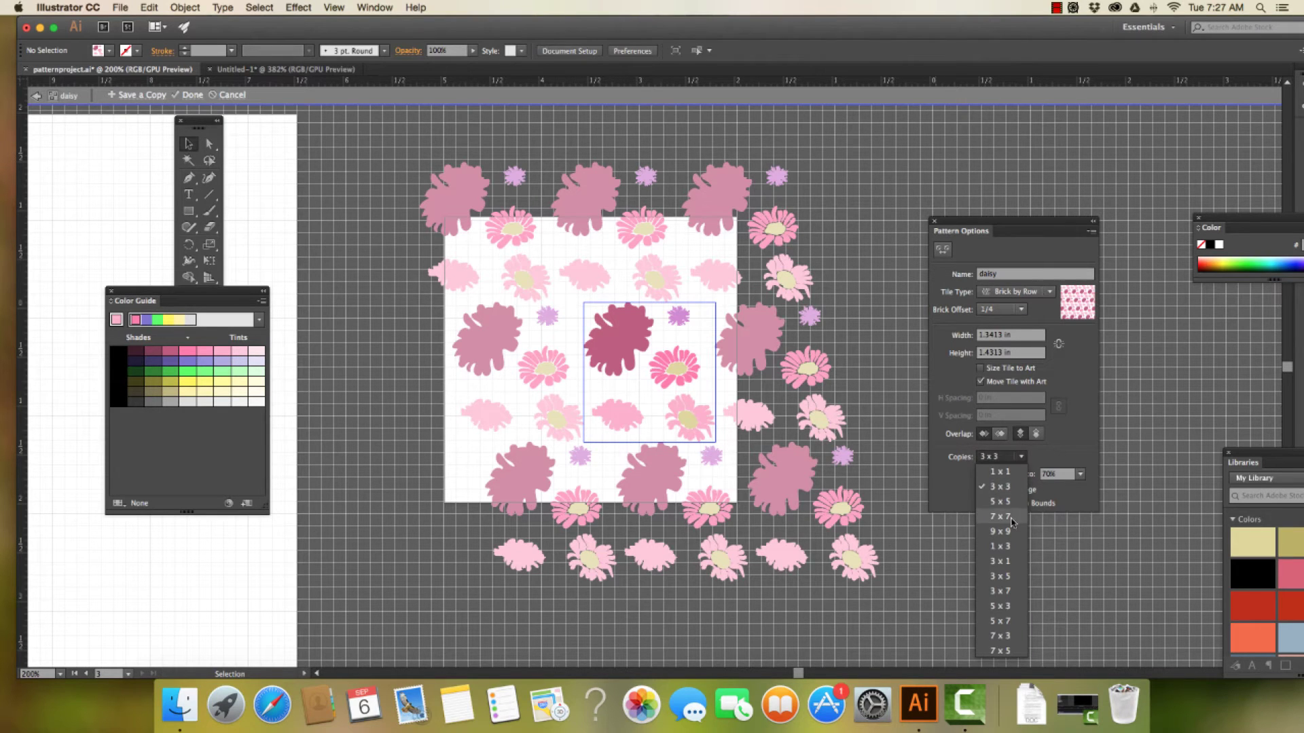
click(1000, 502)
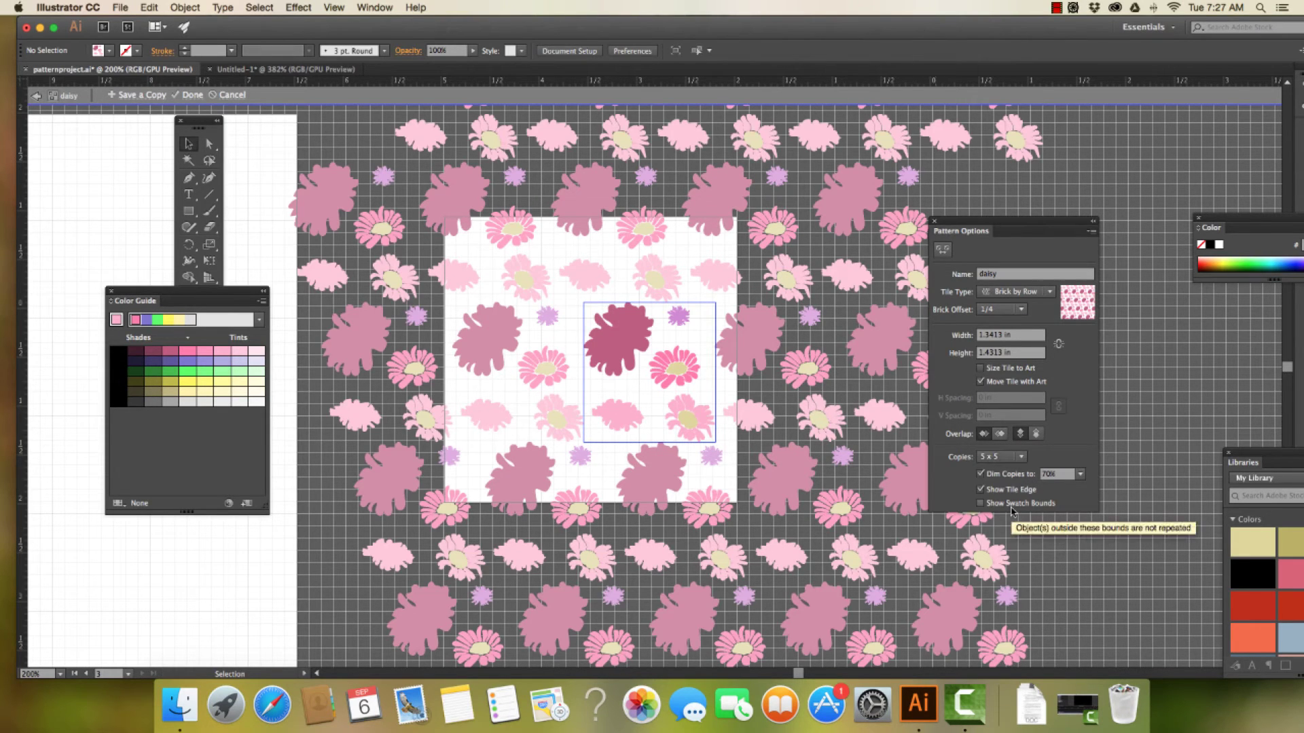
Try Hex by Column tiling, then settle on Hex by Row
click(1047, 292)
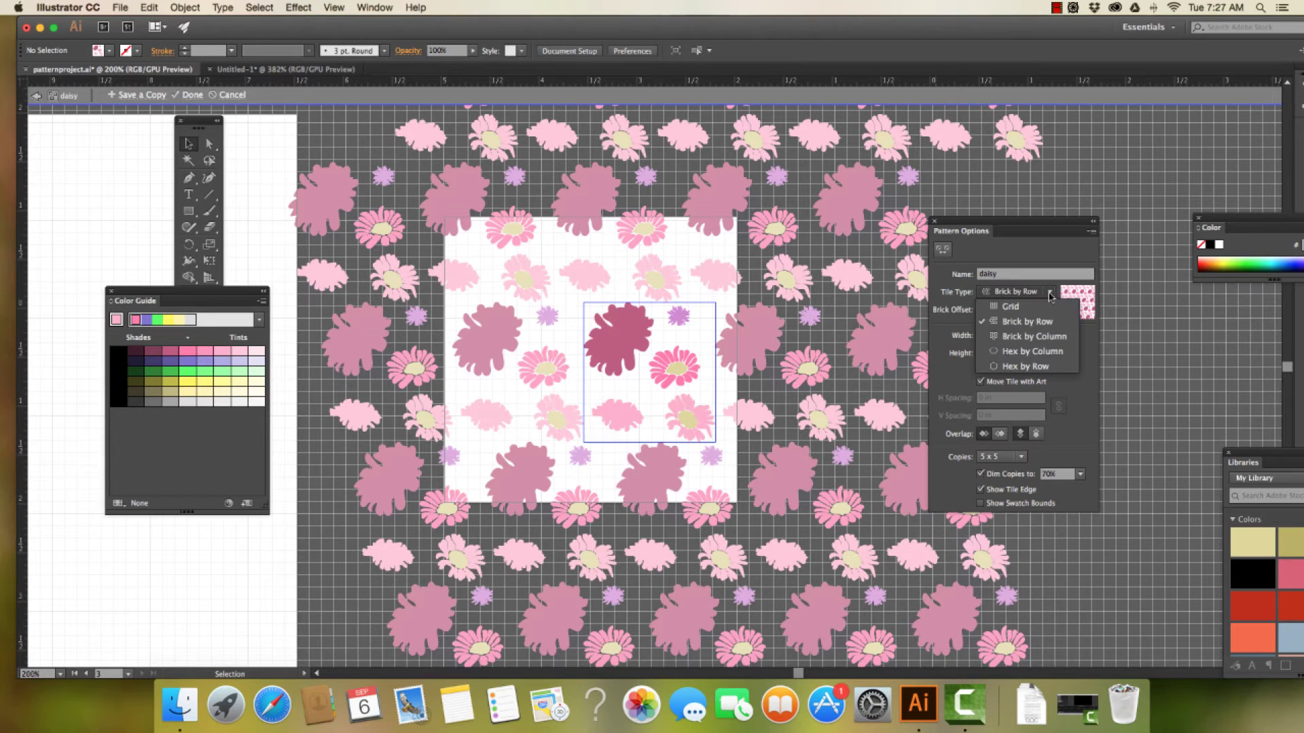
click(1037, 352)
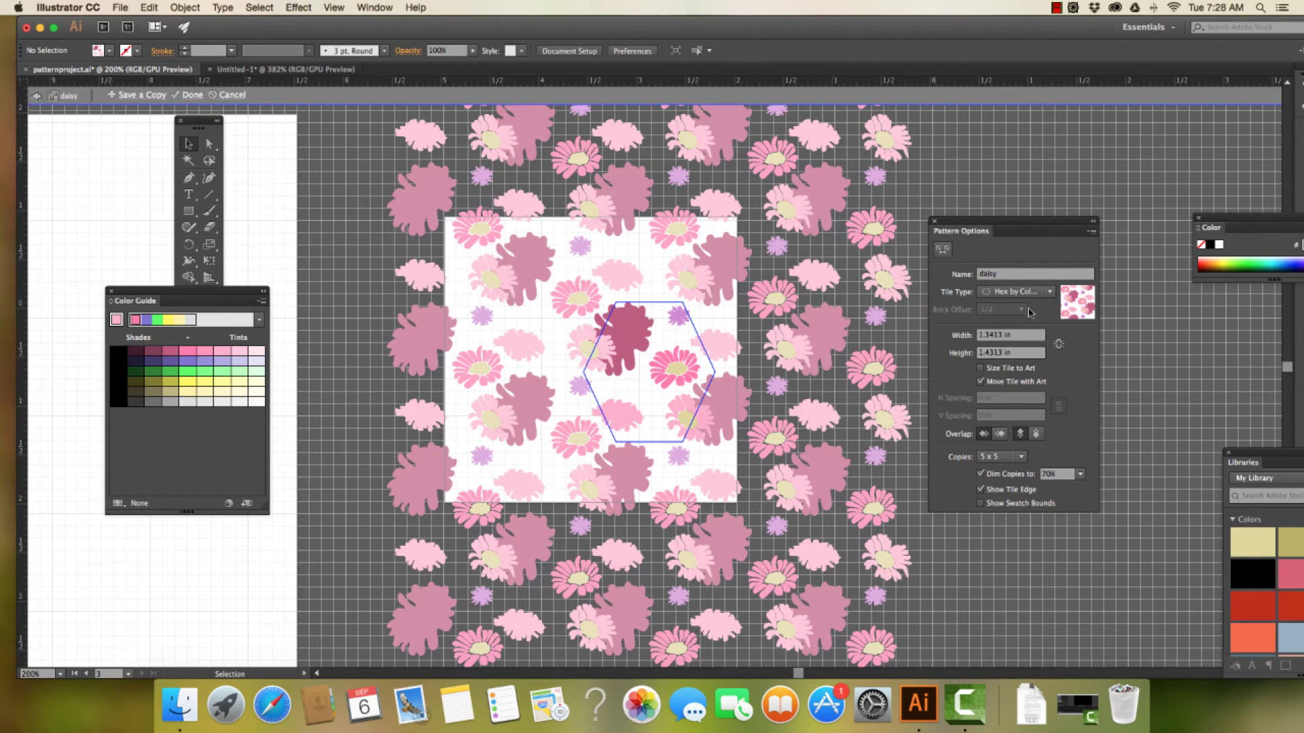
click(1052, 296)
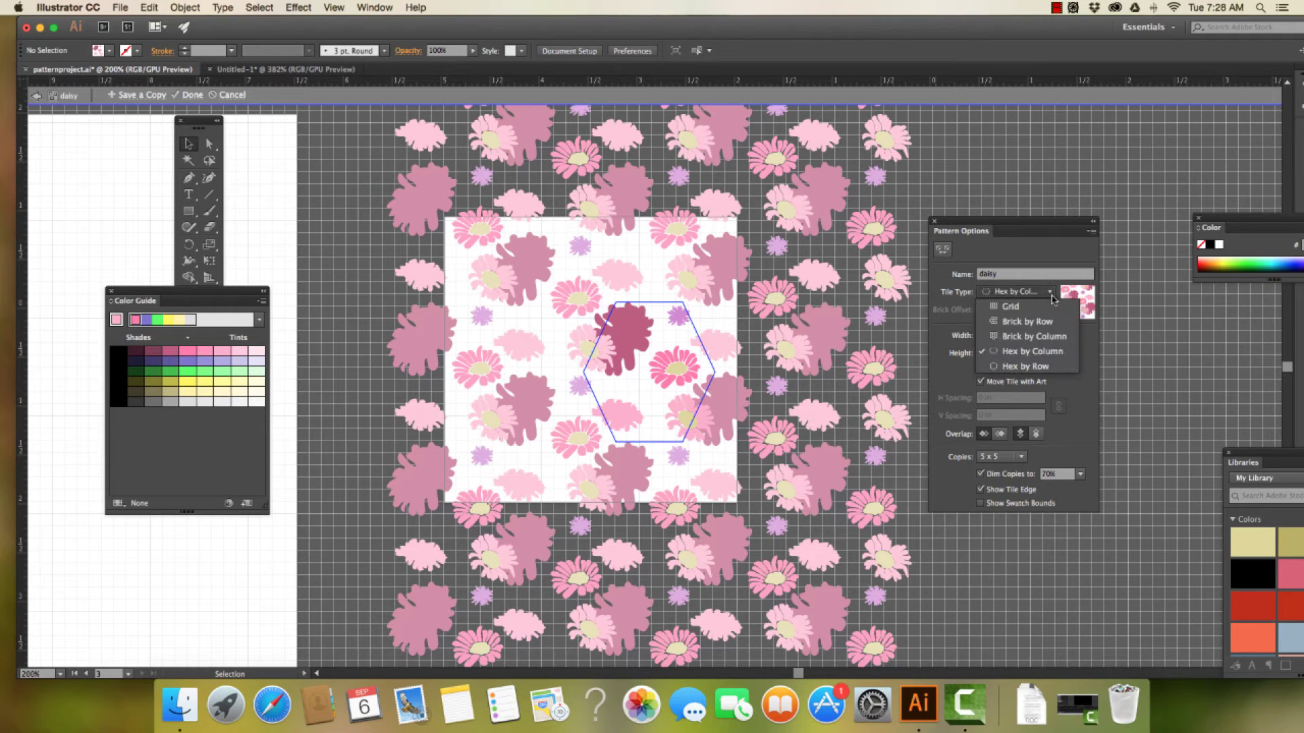
click(1026, 366)
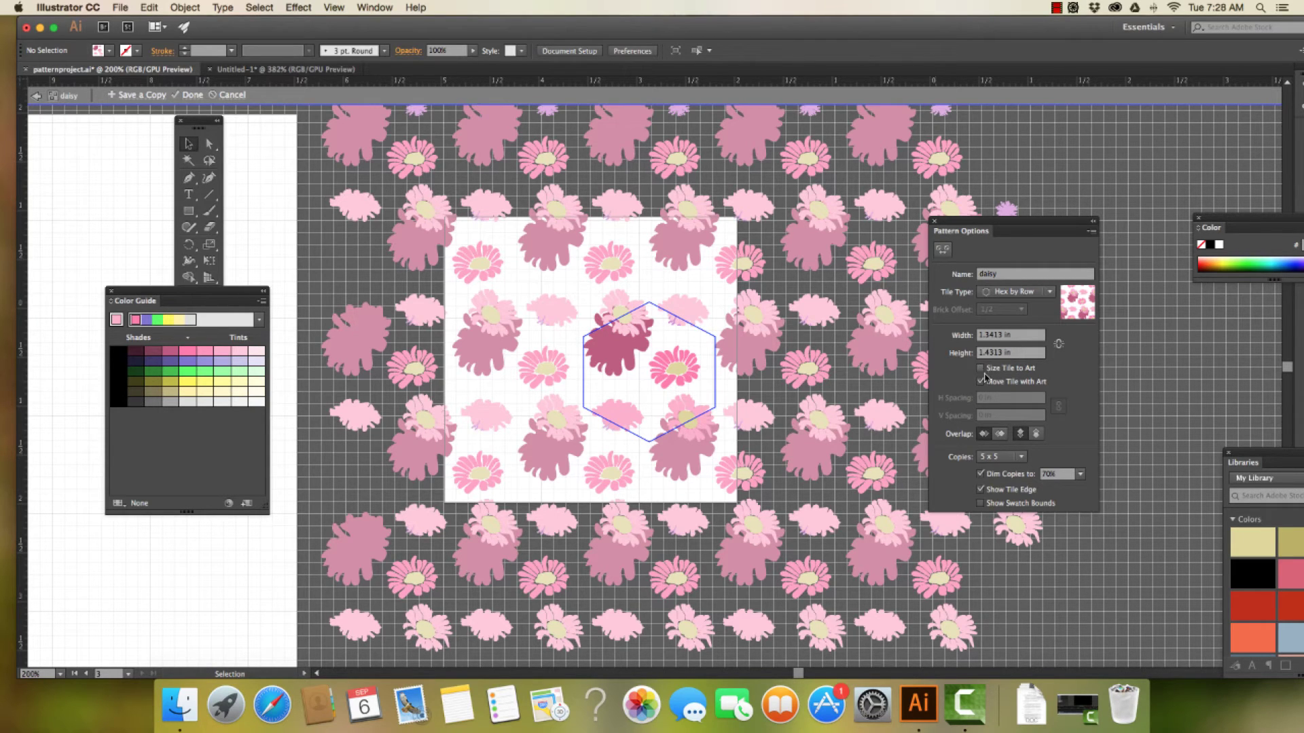
Narrow the tile width to 1.1413 in and size the tile to the artwork
click(989, 337)
key(BackSpace)
text(1)
key(Return)
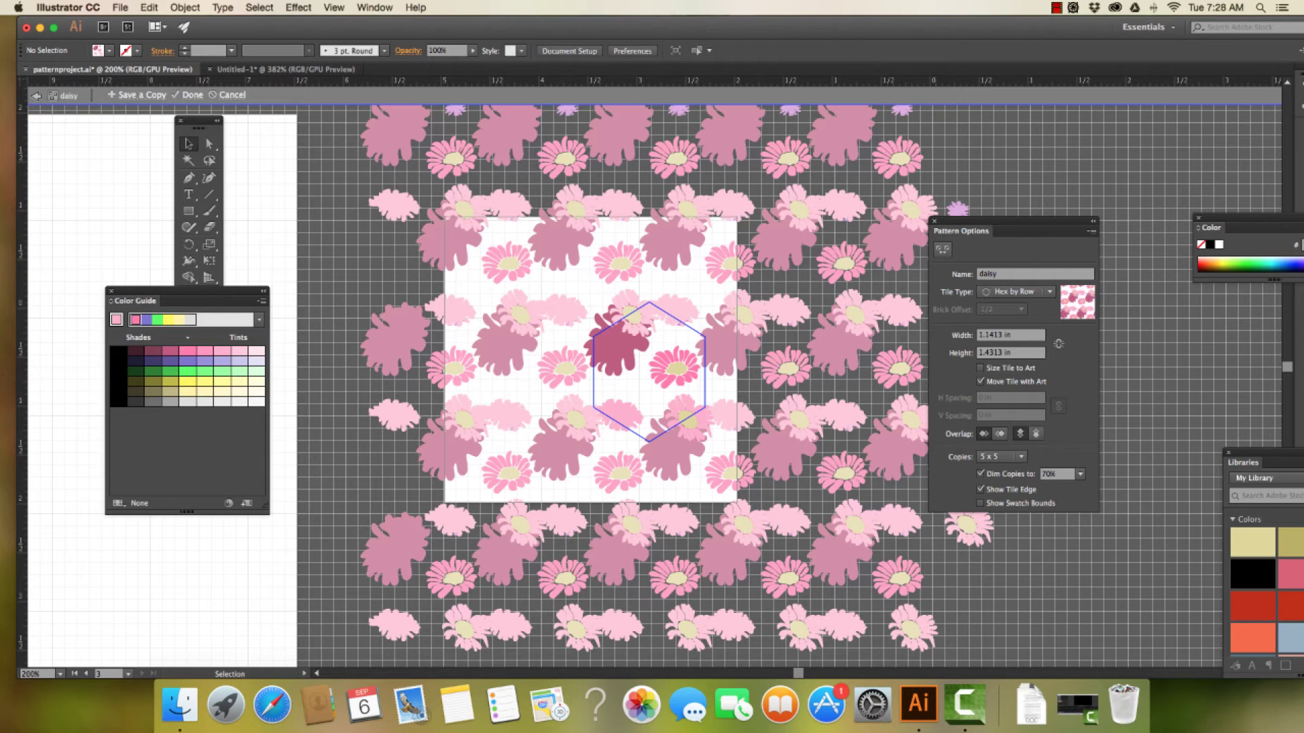
click(980, 369)
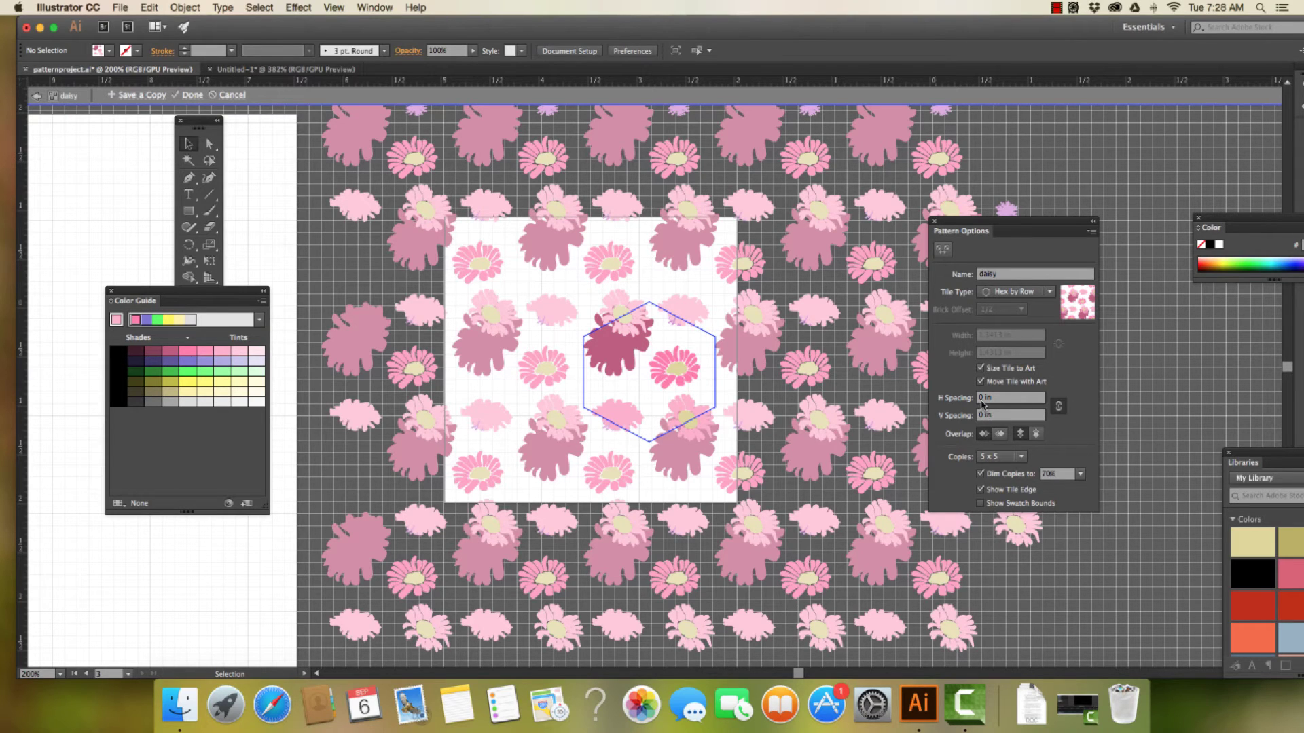
Set the tile spacing to 0.5 in, then make it -0.5 in so tiles overlap
click(981, 399)
text(0.5)
key(Return)
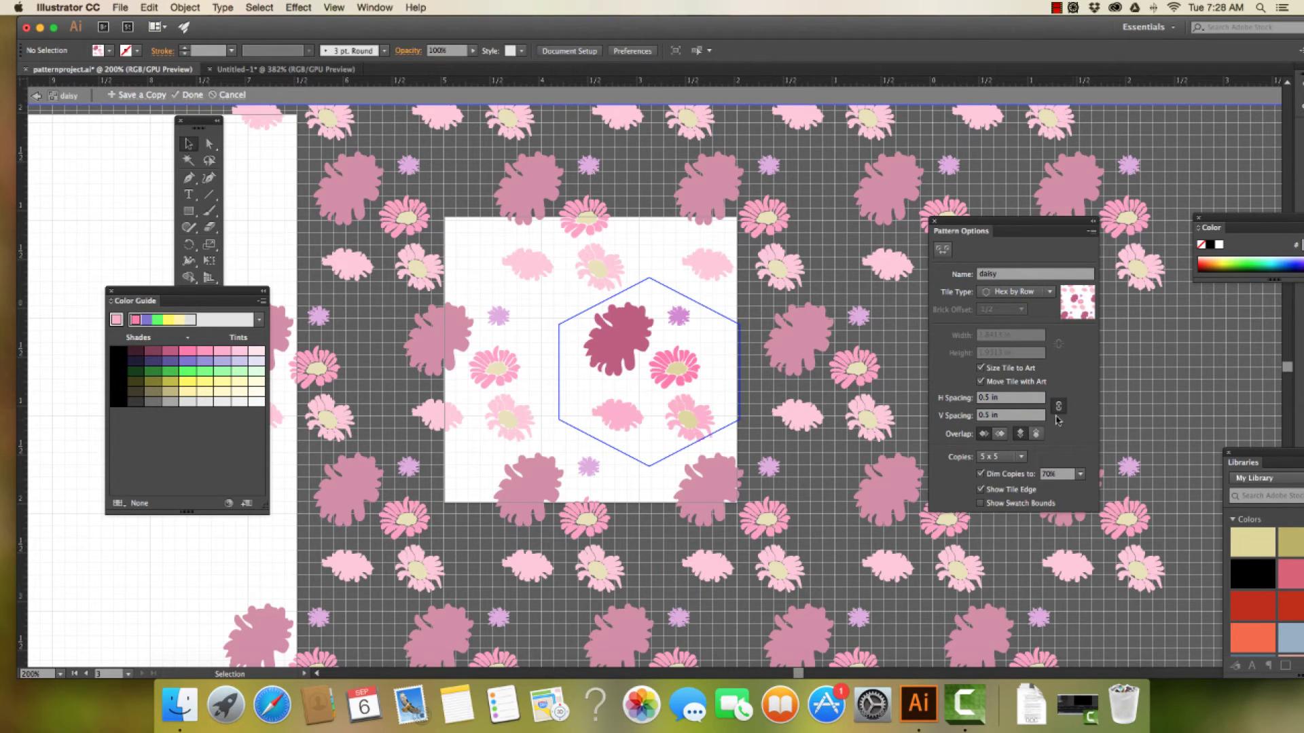
click(980, 398)
text(-)
key(Return)
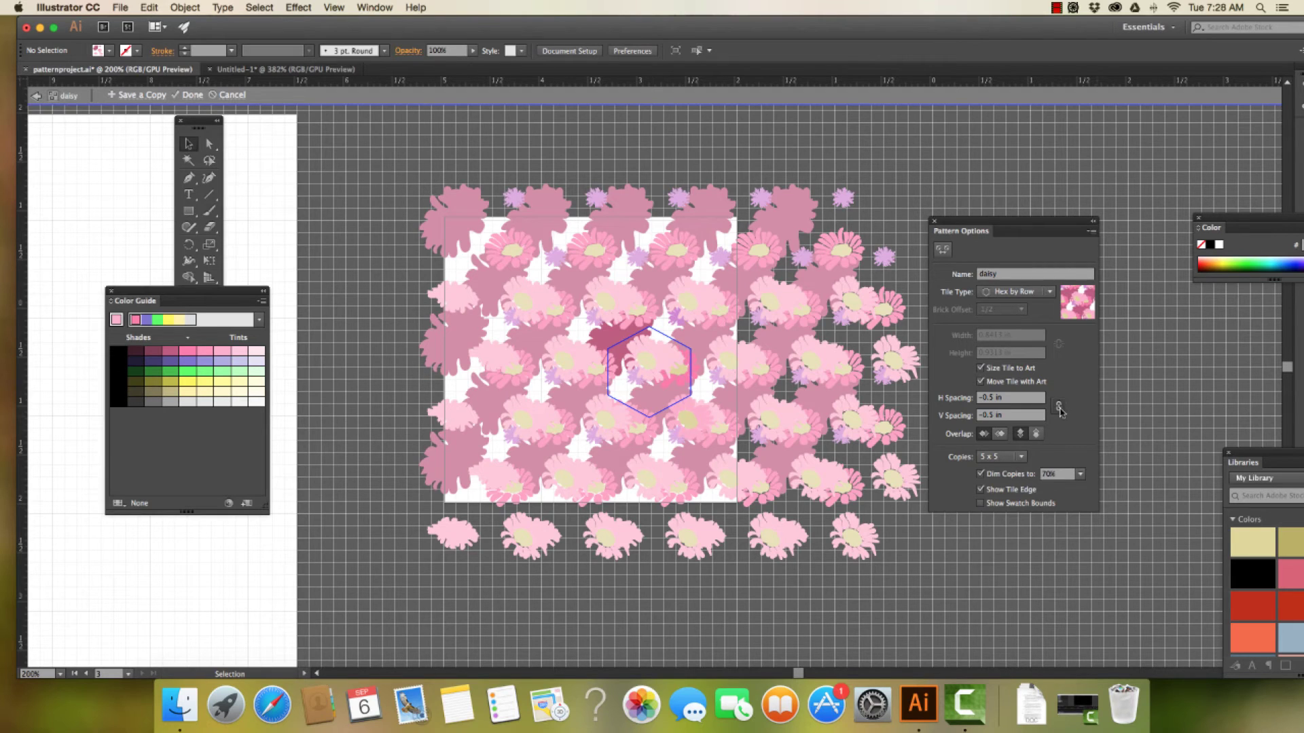
Set horizontal and vertical spacing to 0.2 in and choose Bottom in Front overlap
click(984, 415)
click(994, 397)
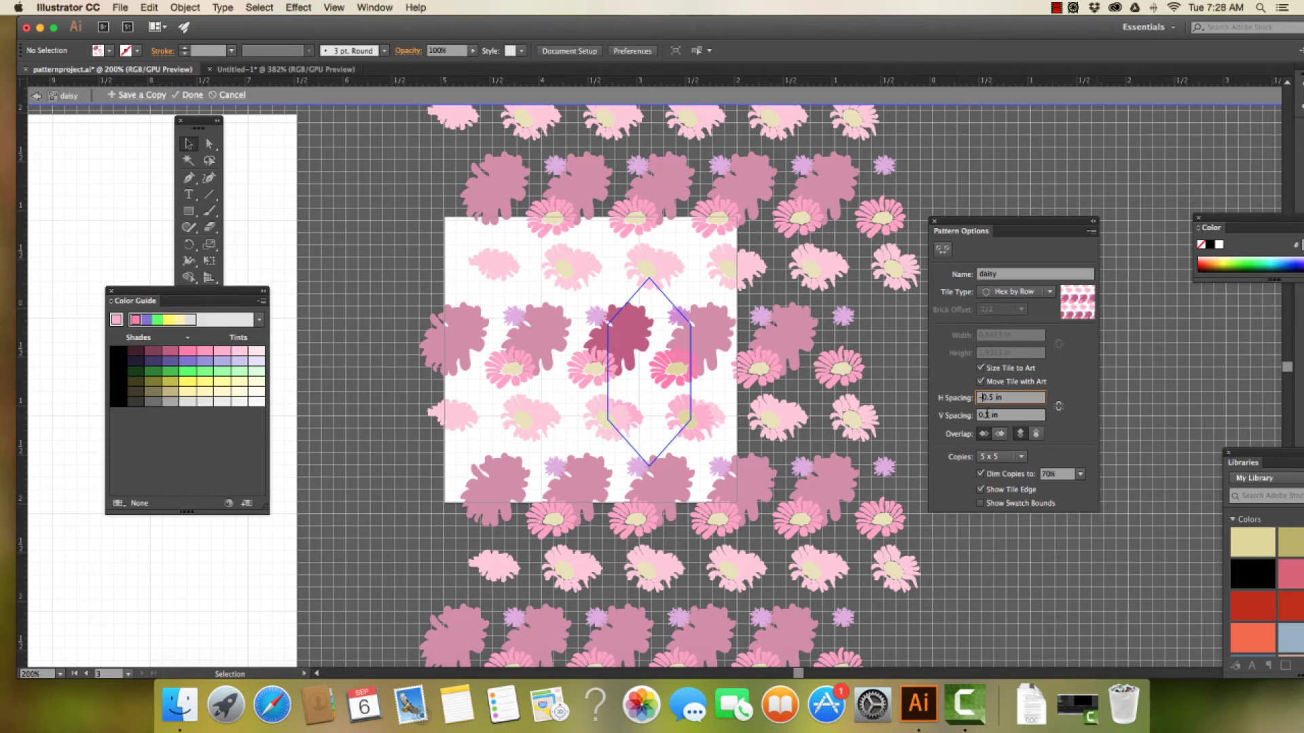
click(990, 416)
key(Return)
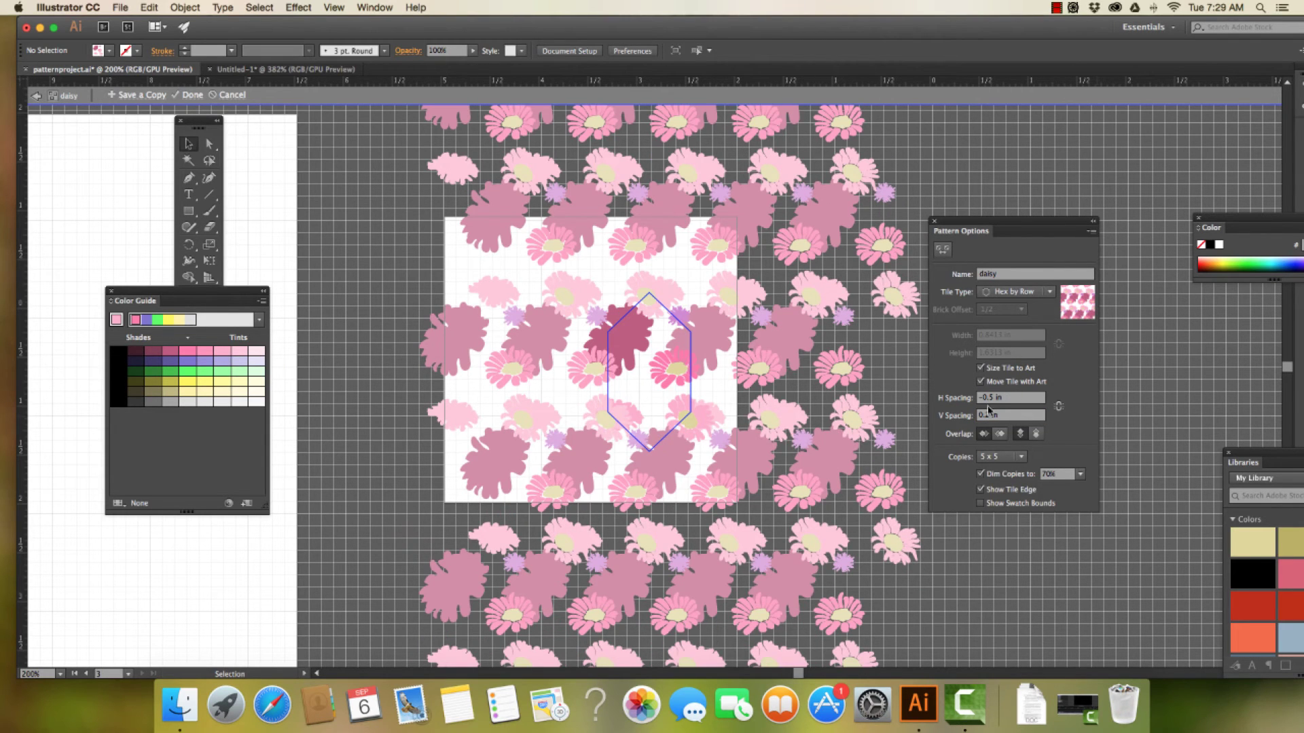
click(985, 399)
key(BackSpace)
key(BackSpace)
text(2)
click(1003, 415)
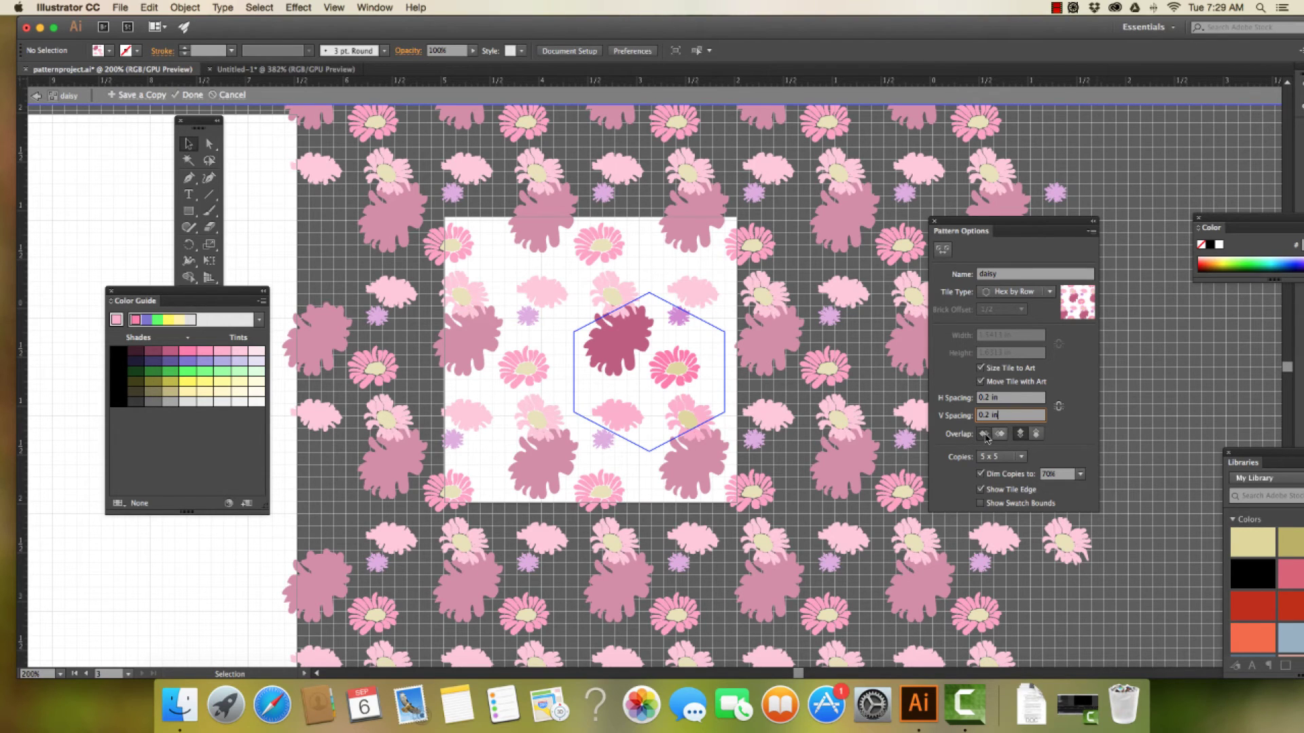
click(985, 434)
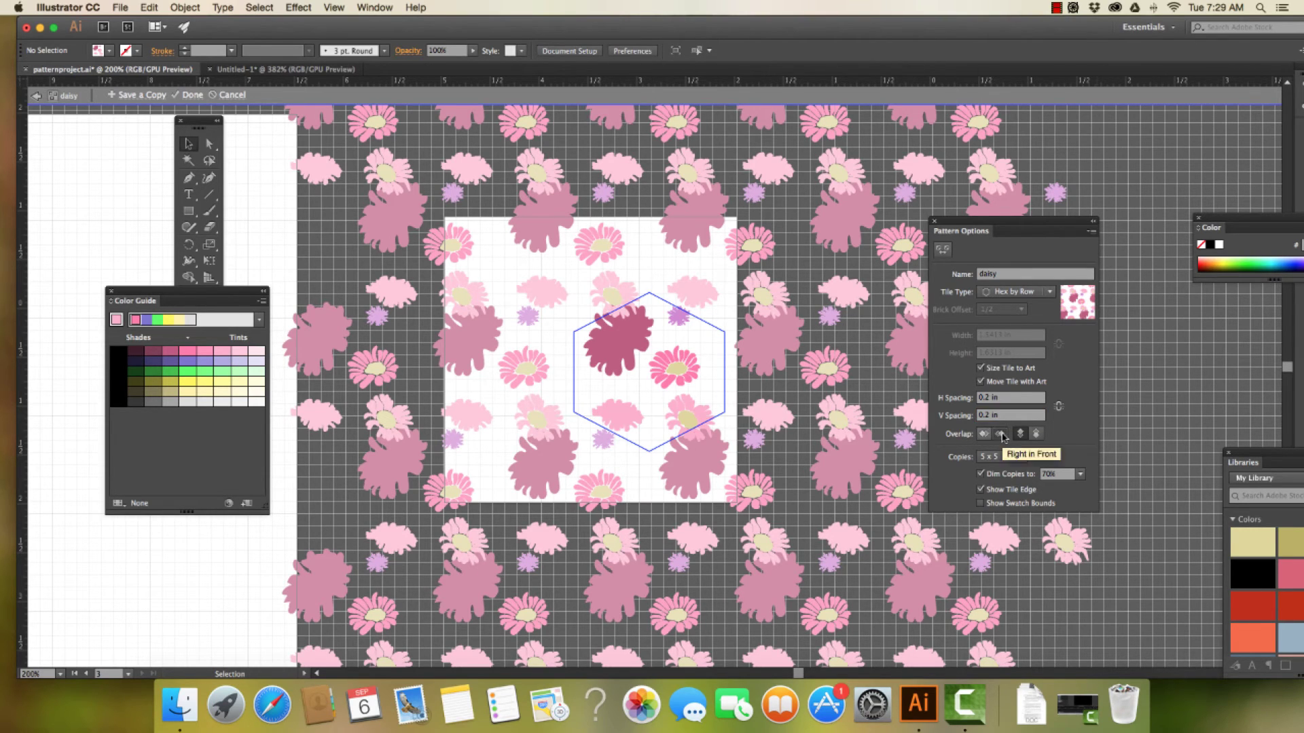
click(1036, 436)
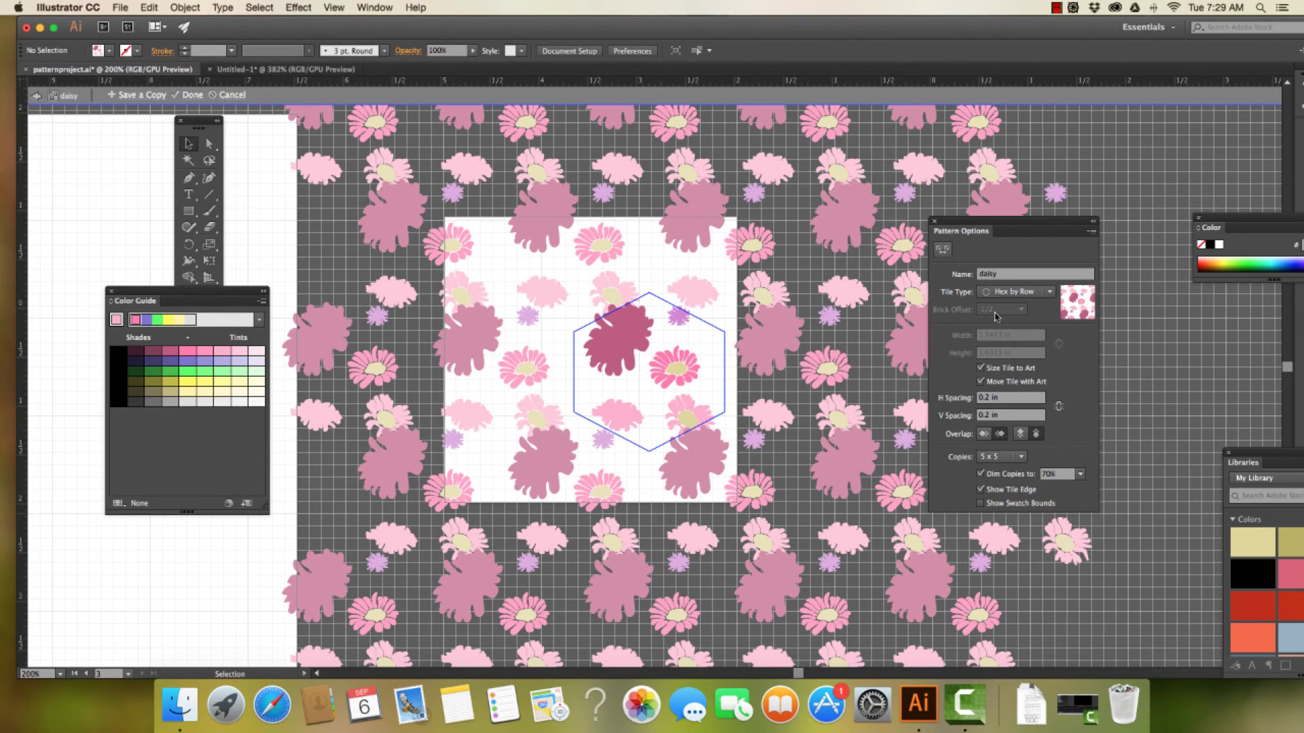
Shrink the hex tile with the Pattern Tile Tool to -0.2549 in horizontal, -0.2935 in vertical spacing
click(943, 257)
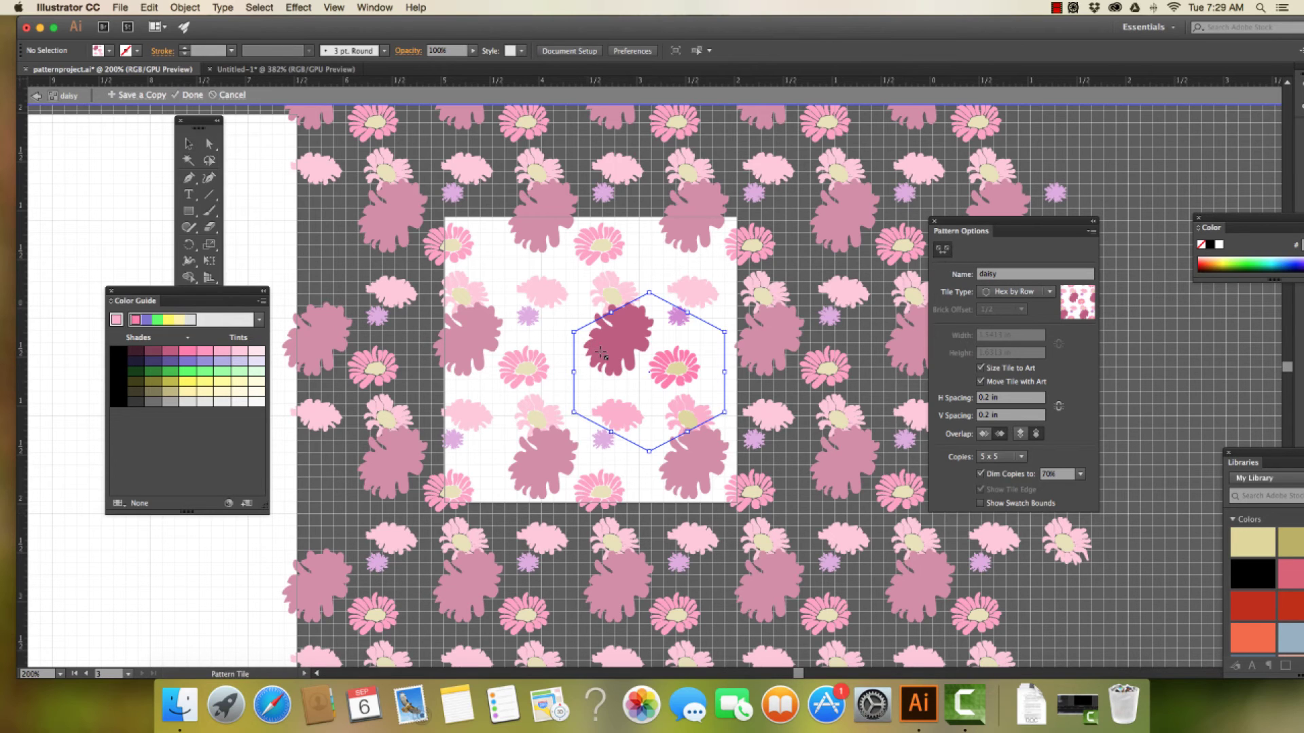
drag(623, 350, 626, 349)
key(super+z)
drag(649, 294, 647, 304)
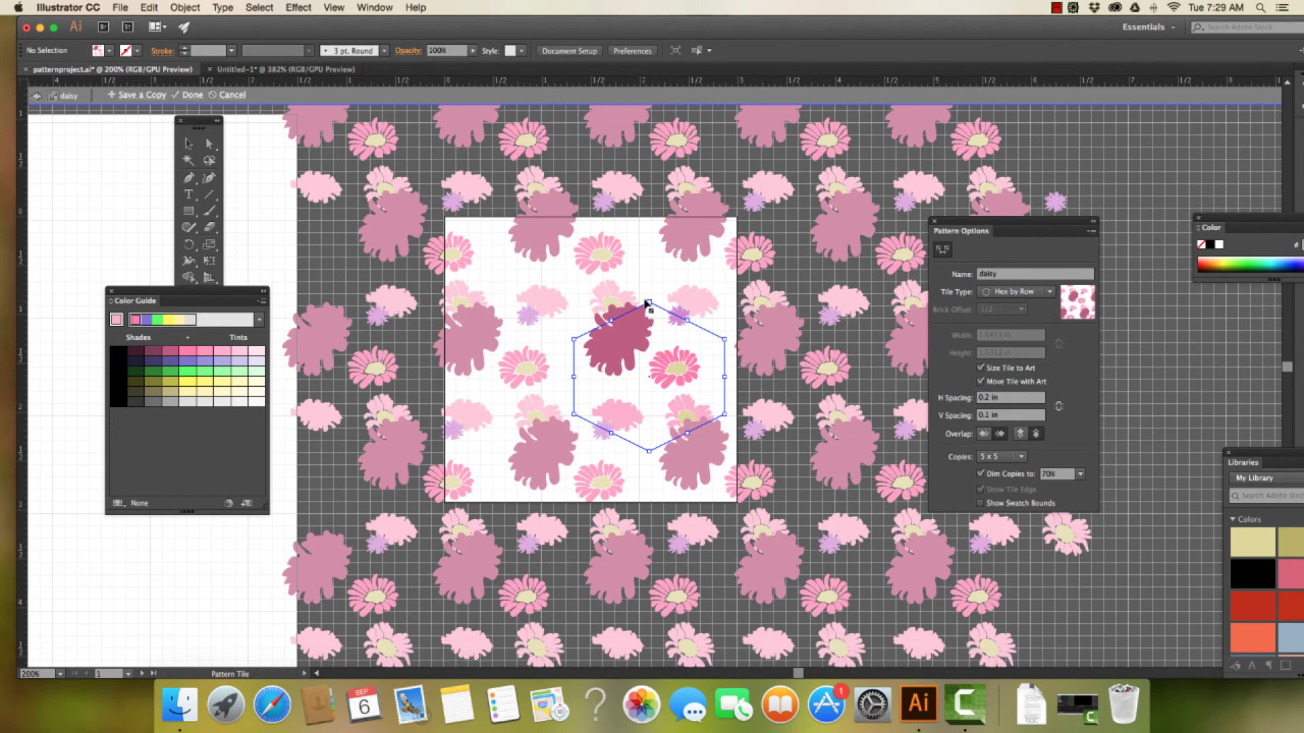
drag(573, 340, 591, 343)
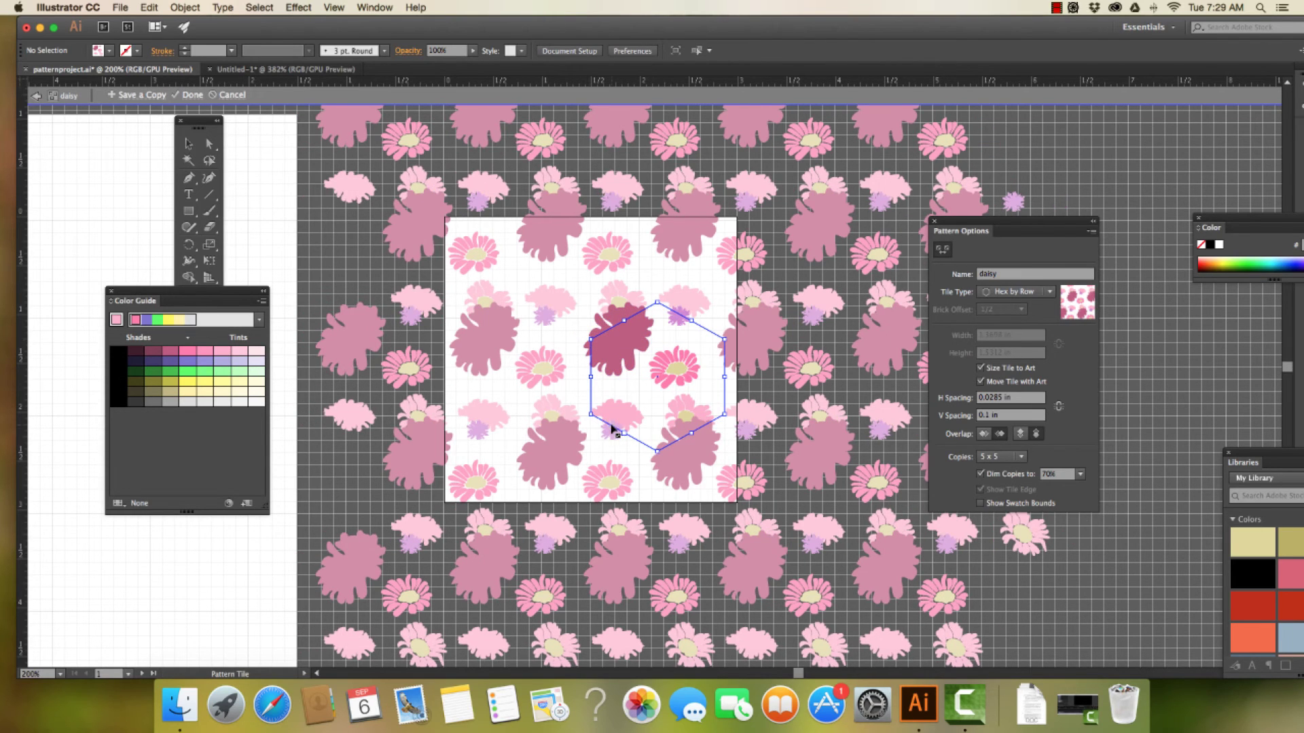
drag(650, 450, 665, 429)
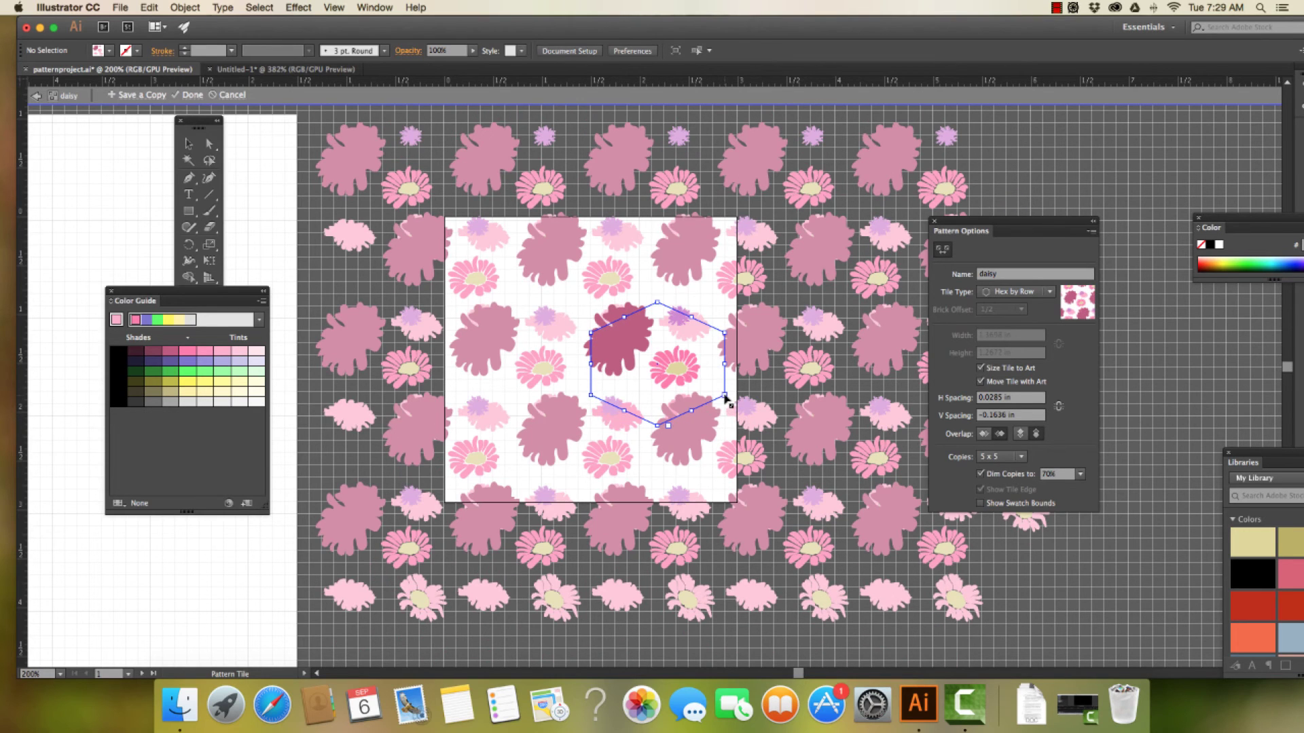
drag(724, 399, 698, 392)
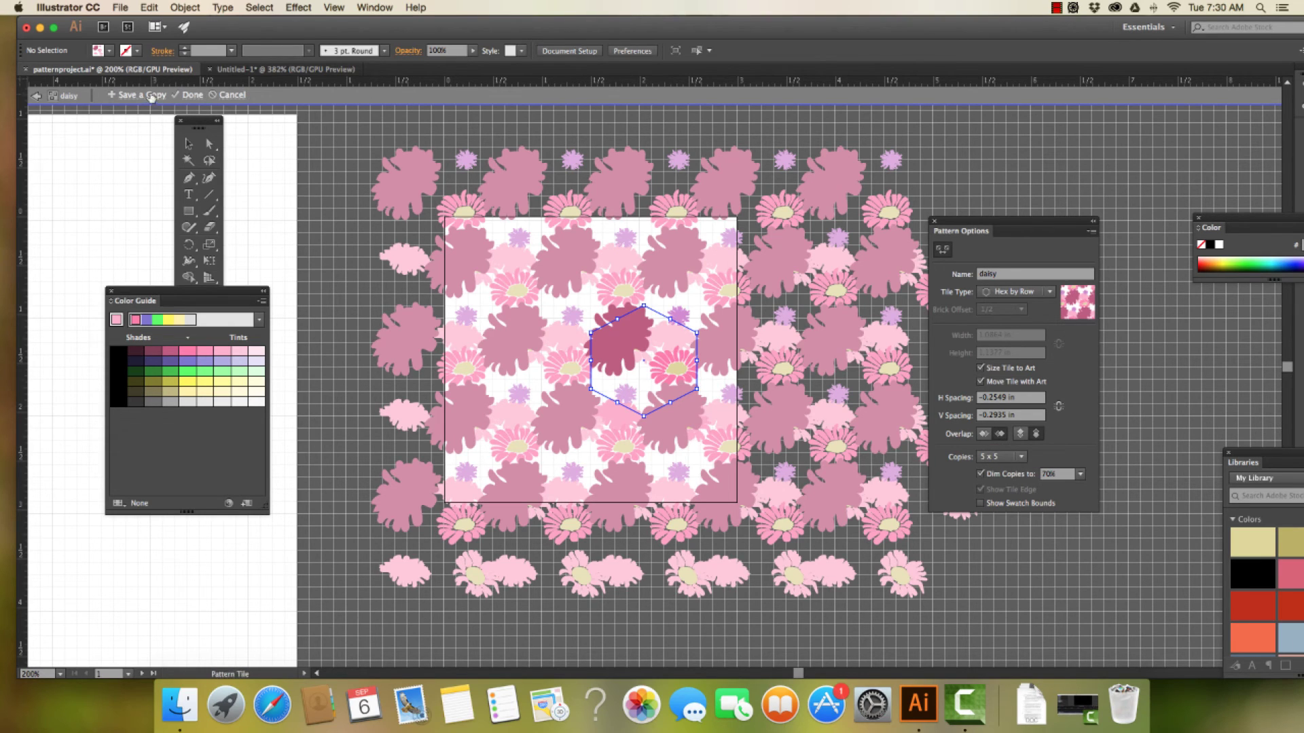
Exit pattern editing and delete the test flowers from the small artboard
click(192, 95)
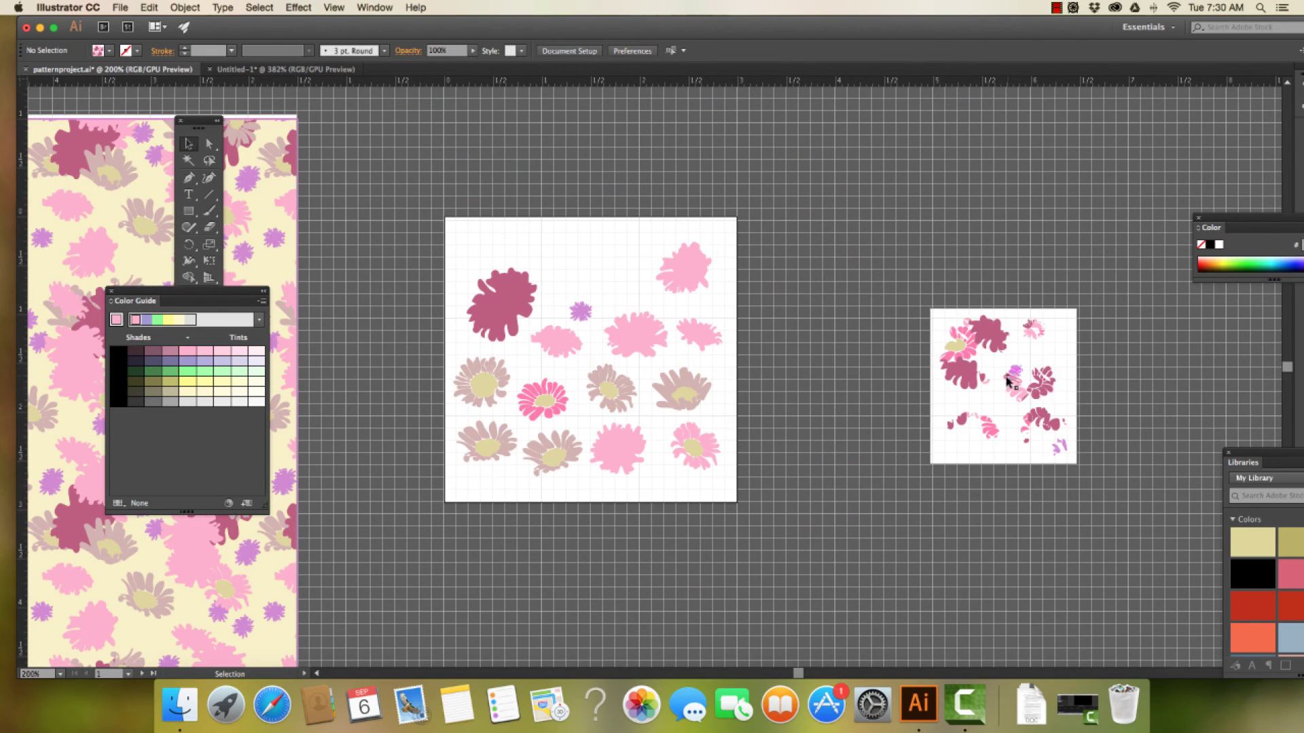
click(959, 373)
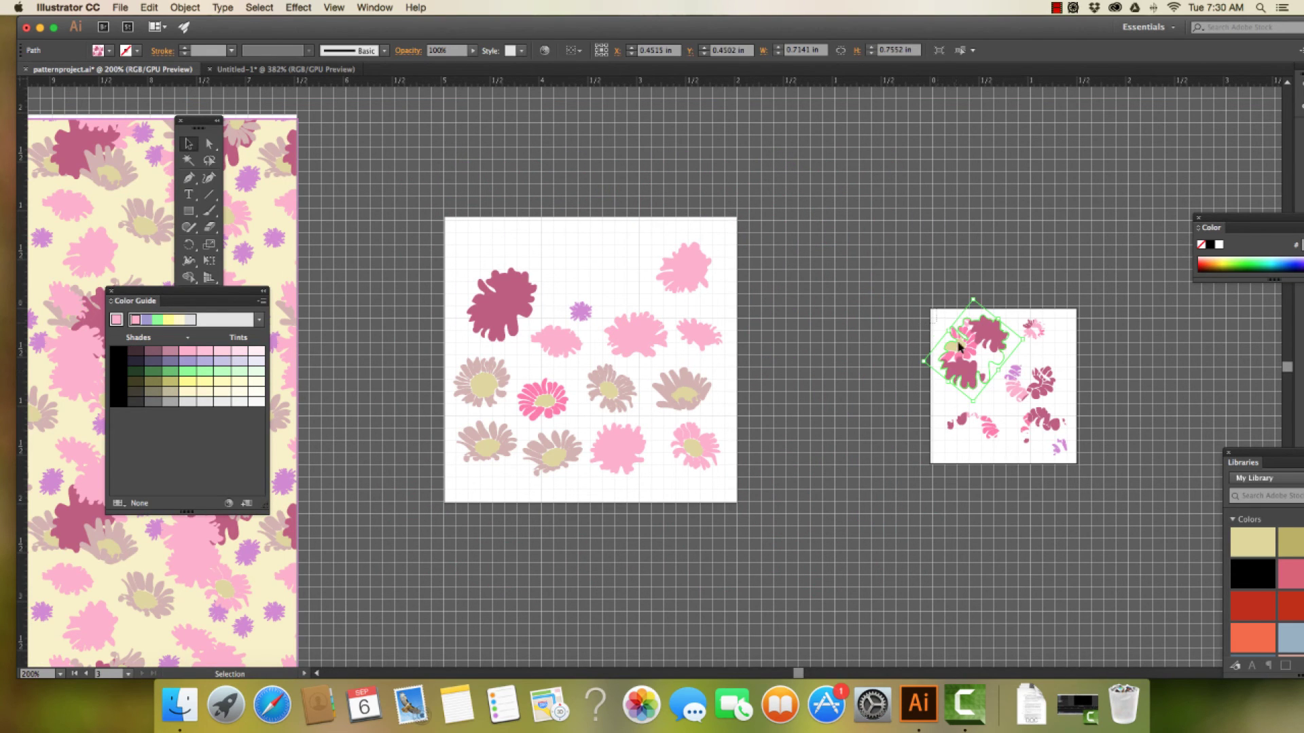
drag(961, 348, 1115, 509)
key(Delete)
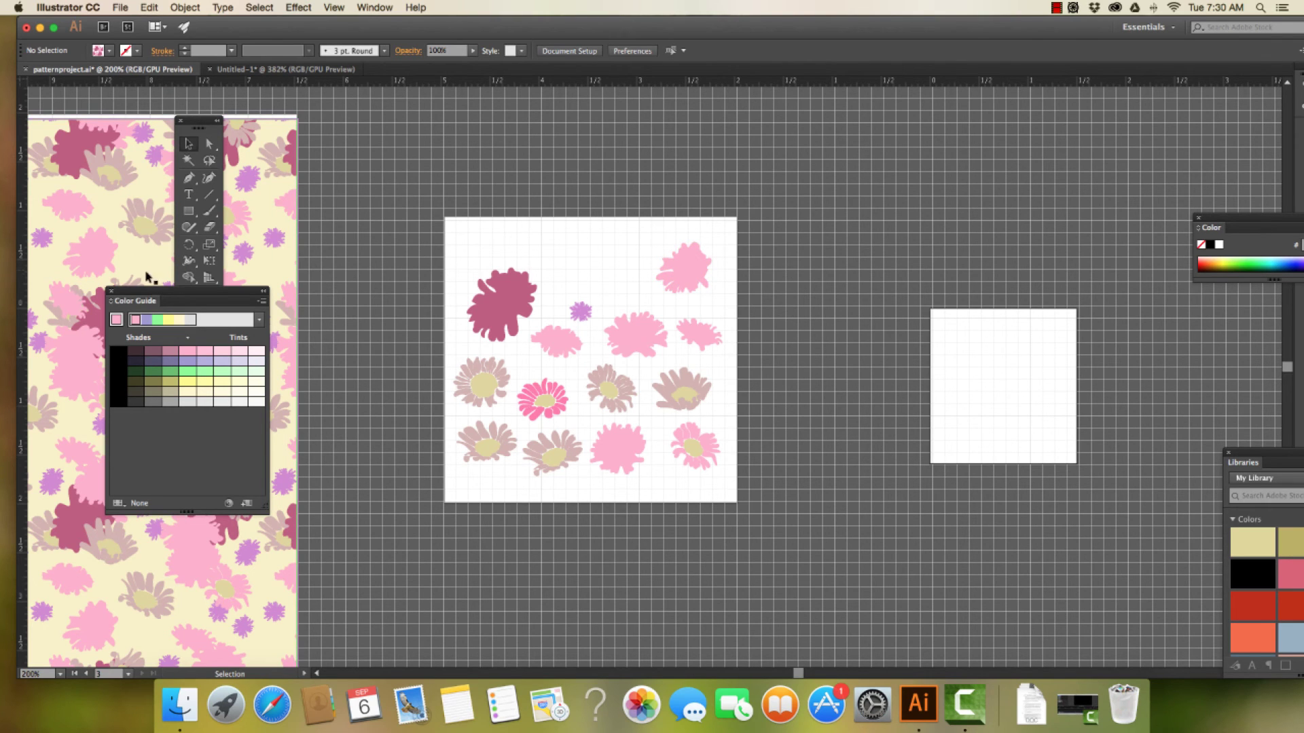
drag(160, 291, 104, 455)
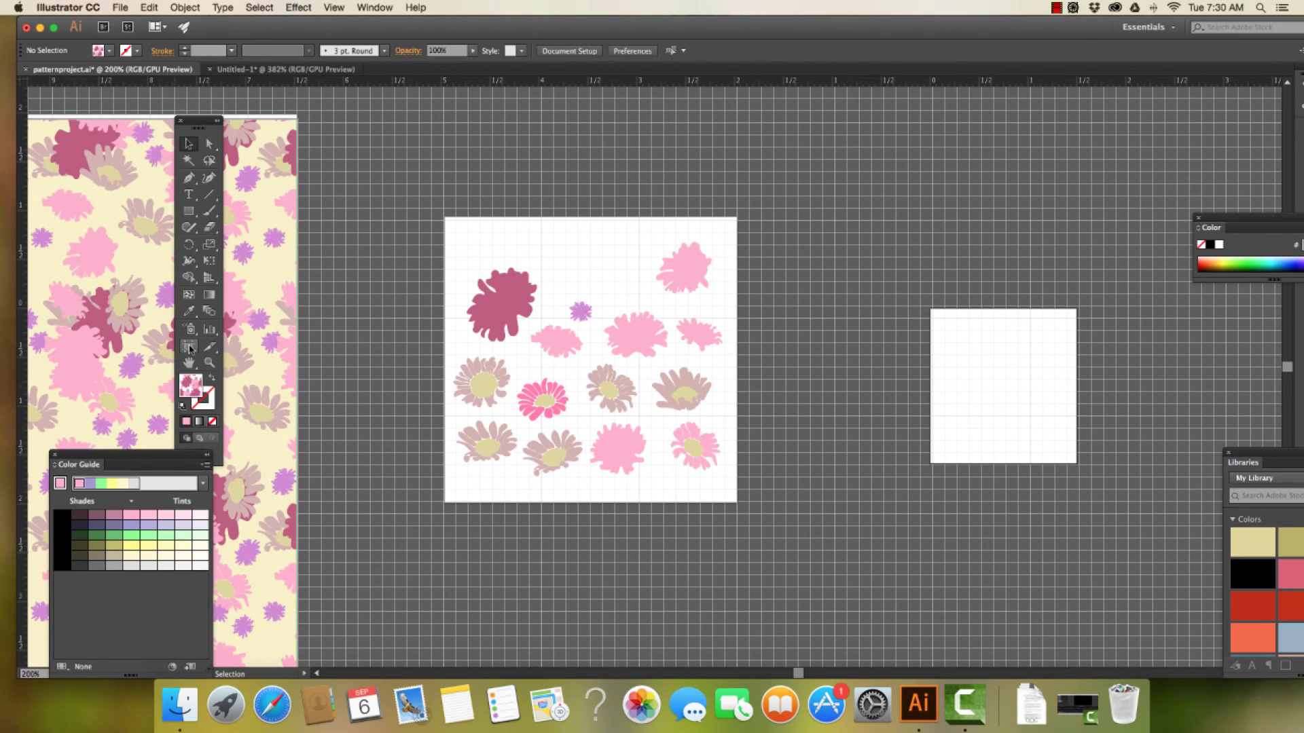
Delete the small artboard and add a new 3.66 × 4.95 in artboard beside the flowers
click(188, 346)
key(Delete)
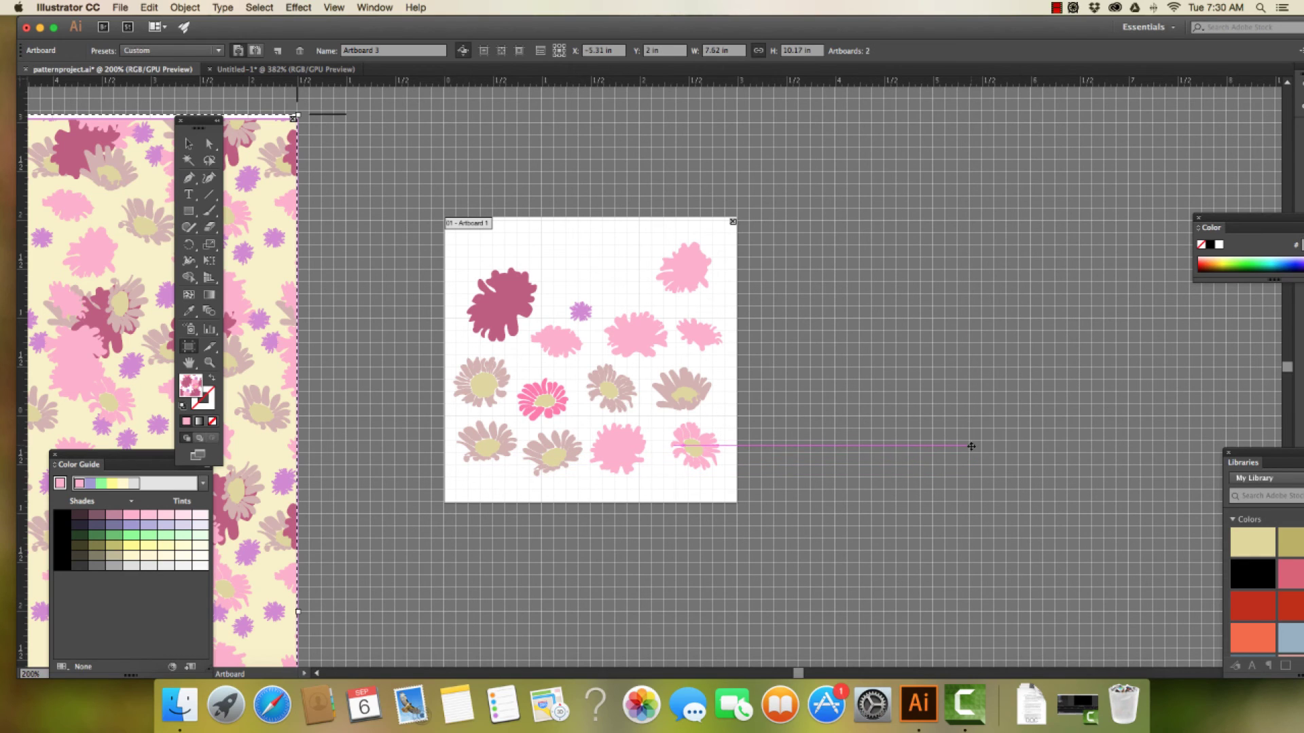
click(88, 172)
drag(785, 147, 1143, 633)
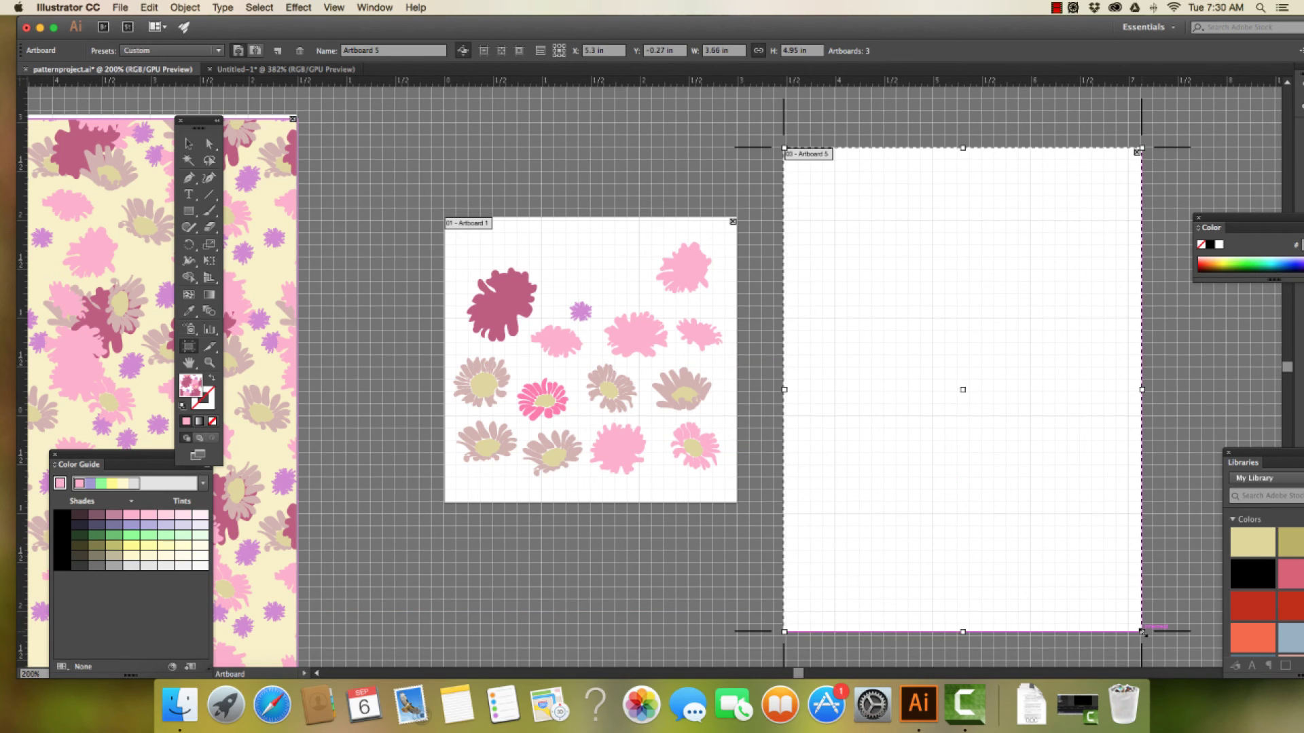
key(Escape)
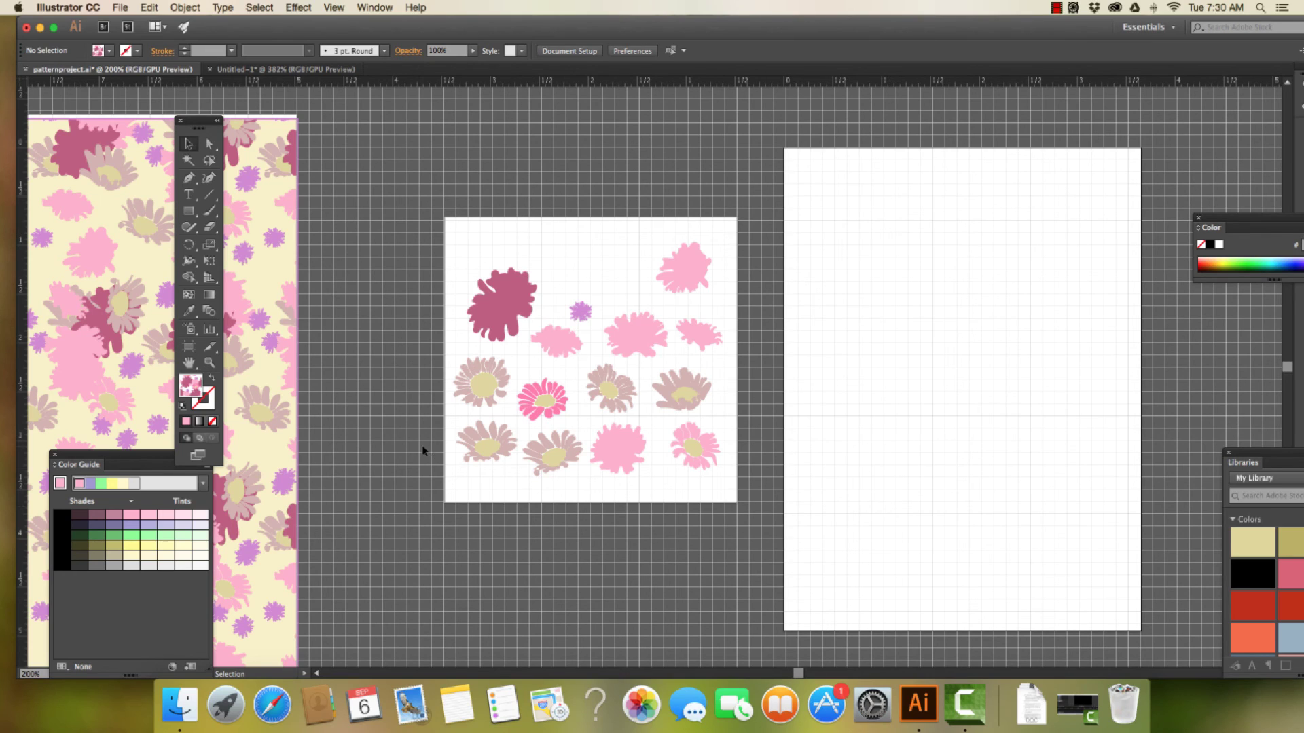
Draw a 3.625 × 4.9514 in daisy-filled rectangle covering the new artboard
drag(189, 211, 219, 216)
drag(788, 149, 1142, 631)
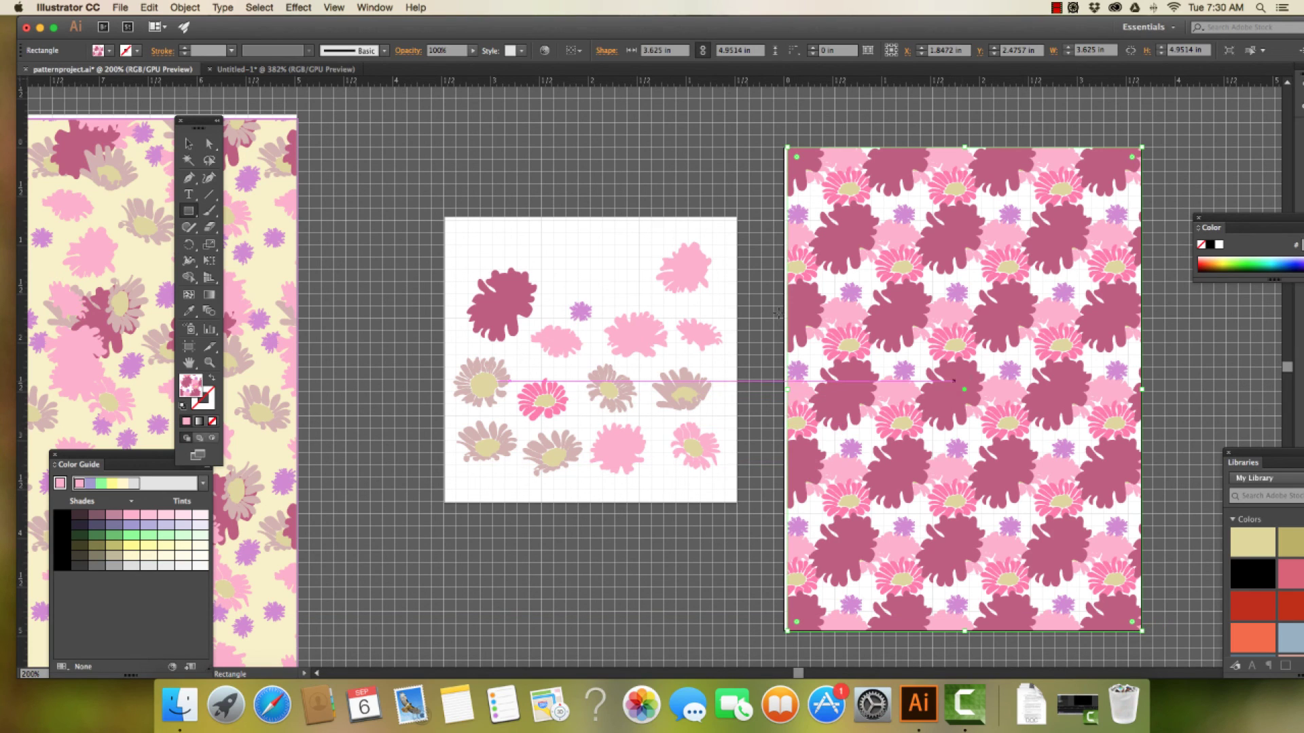
double_click(188, 390)
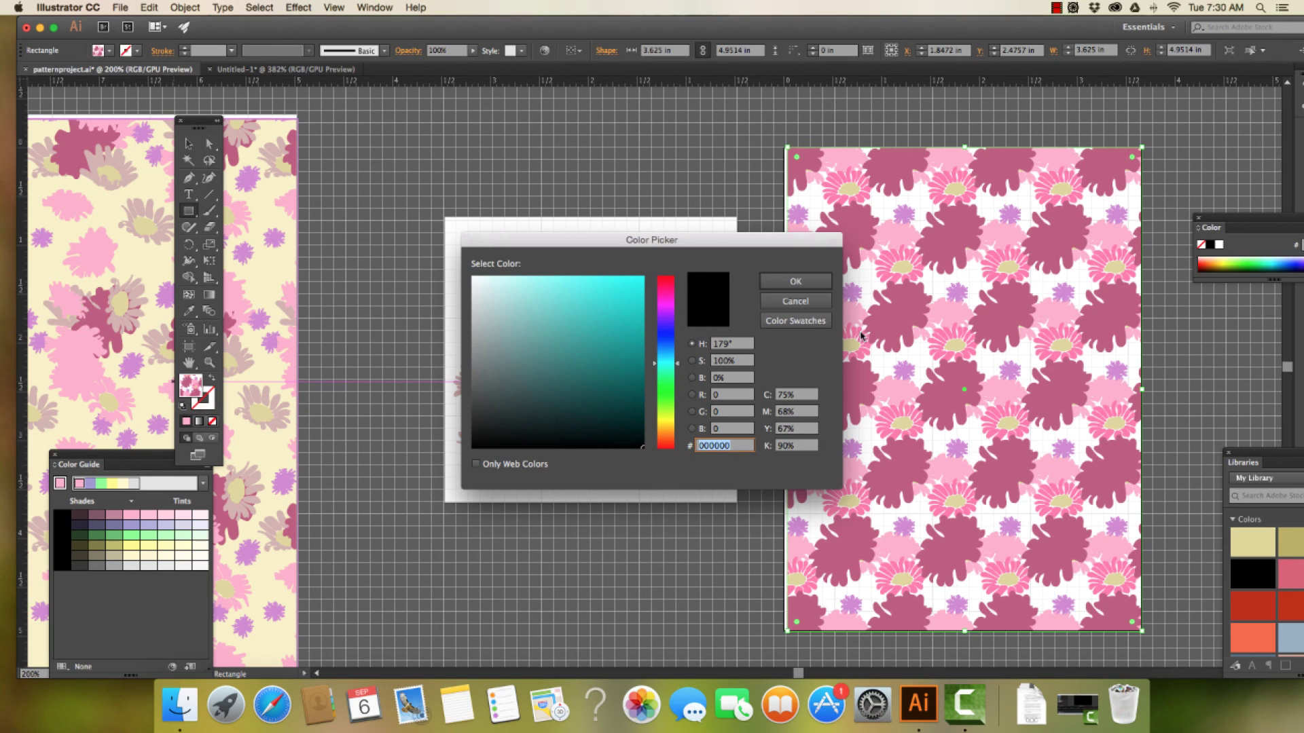
click(761, 305)
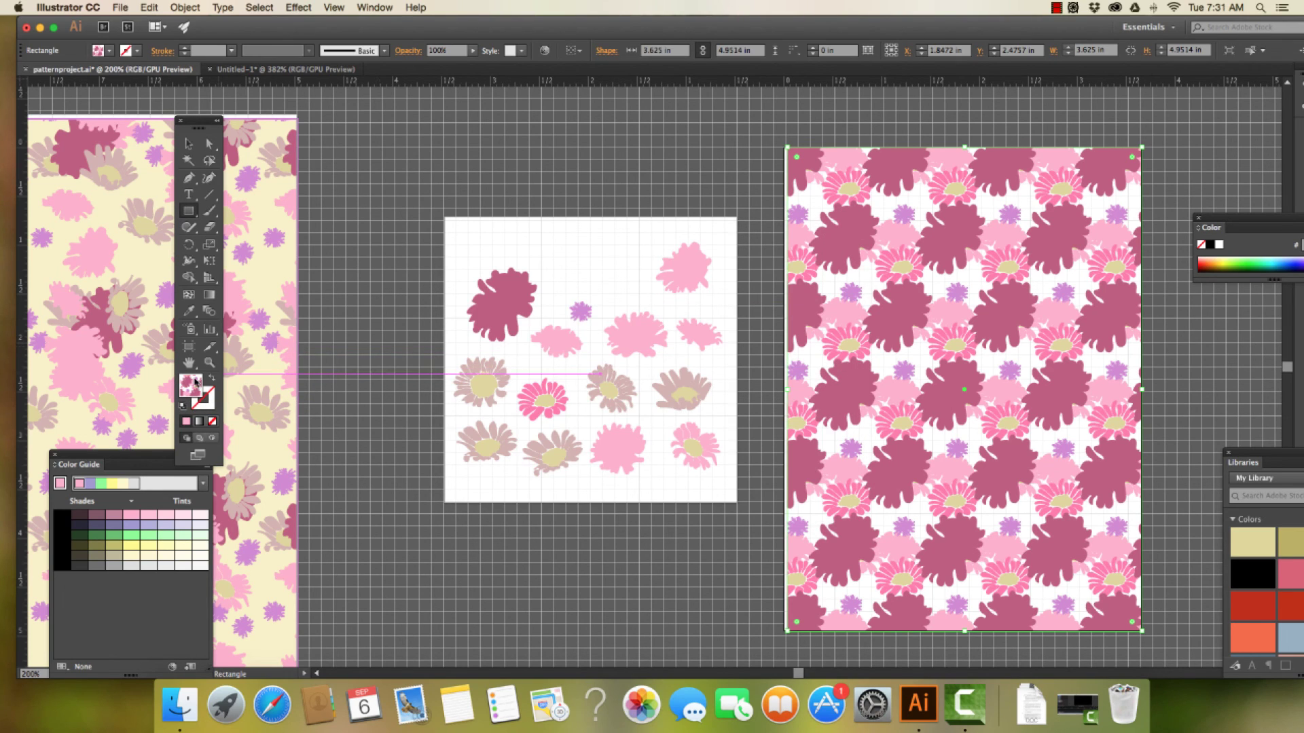
click(203, 398)
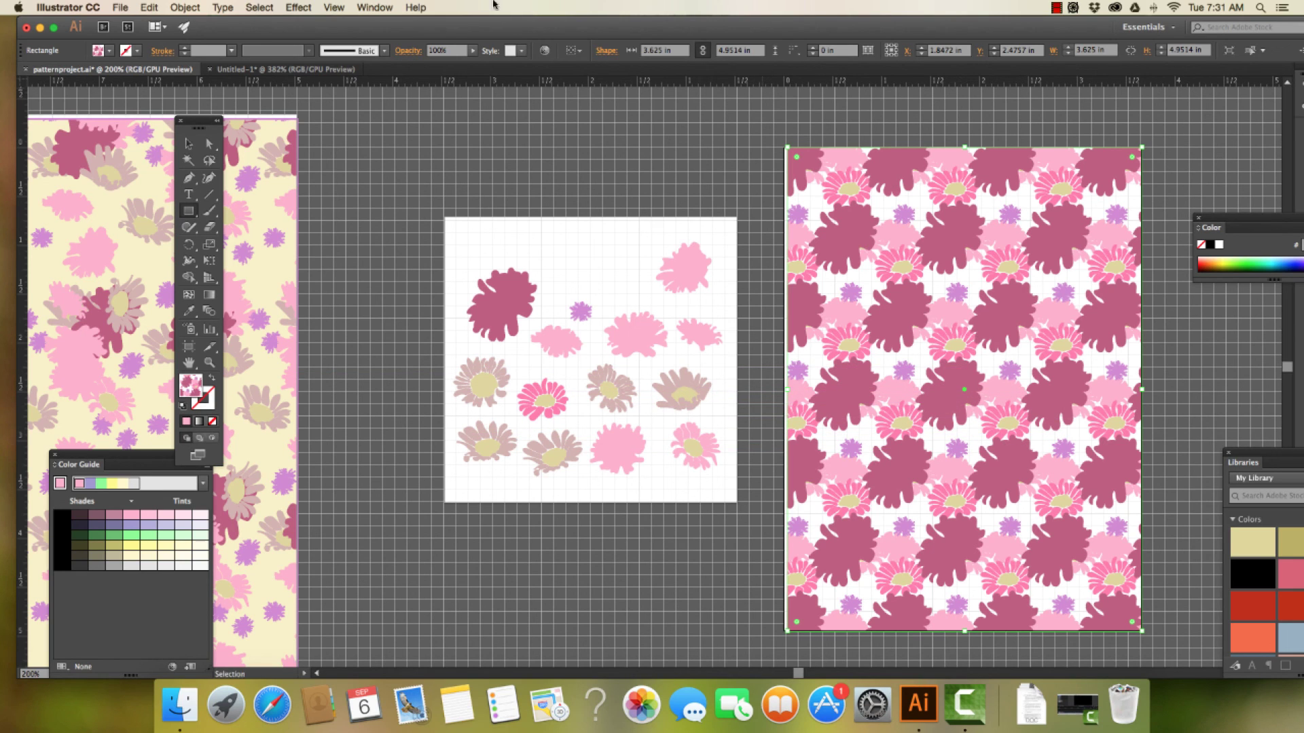
Reopen the daisy pattern swatch from the Swatches panel in pattern editing mode
click(373, 8)
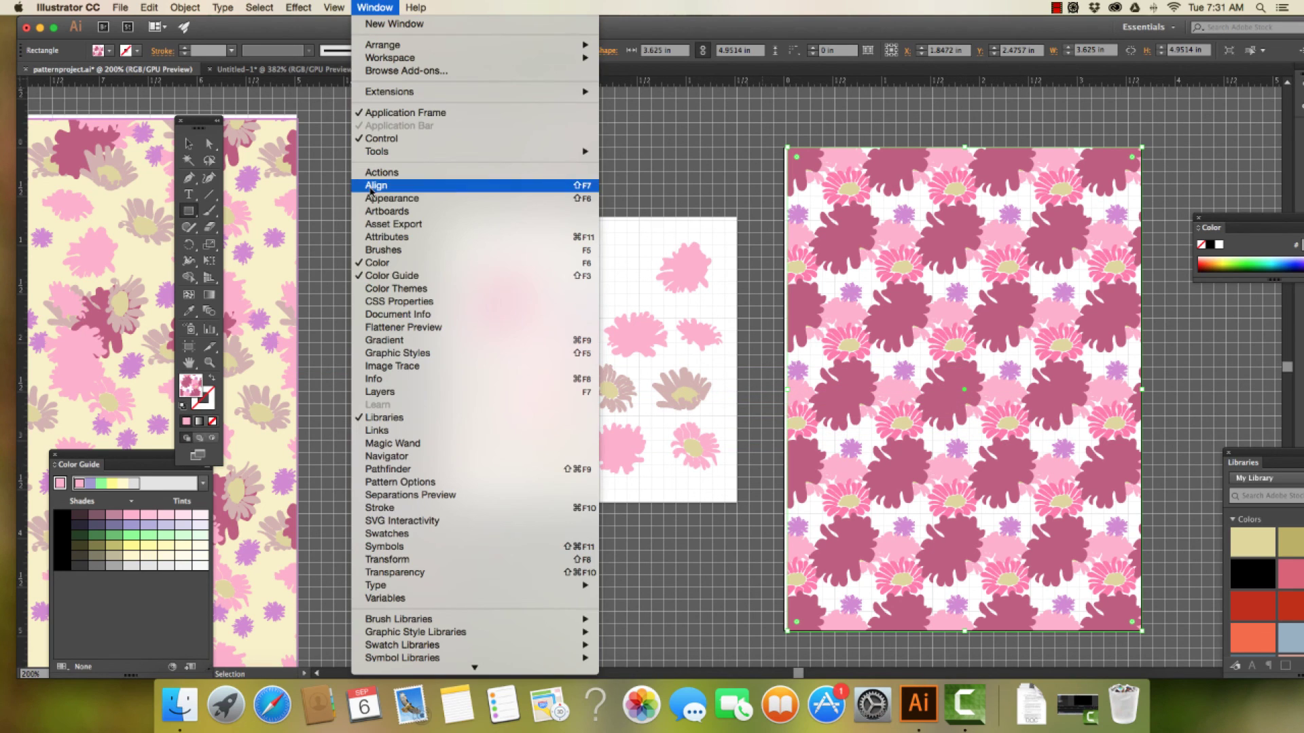
click(401, 534)
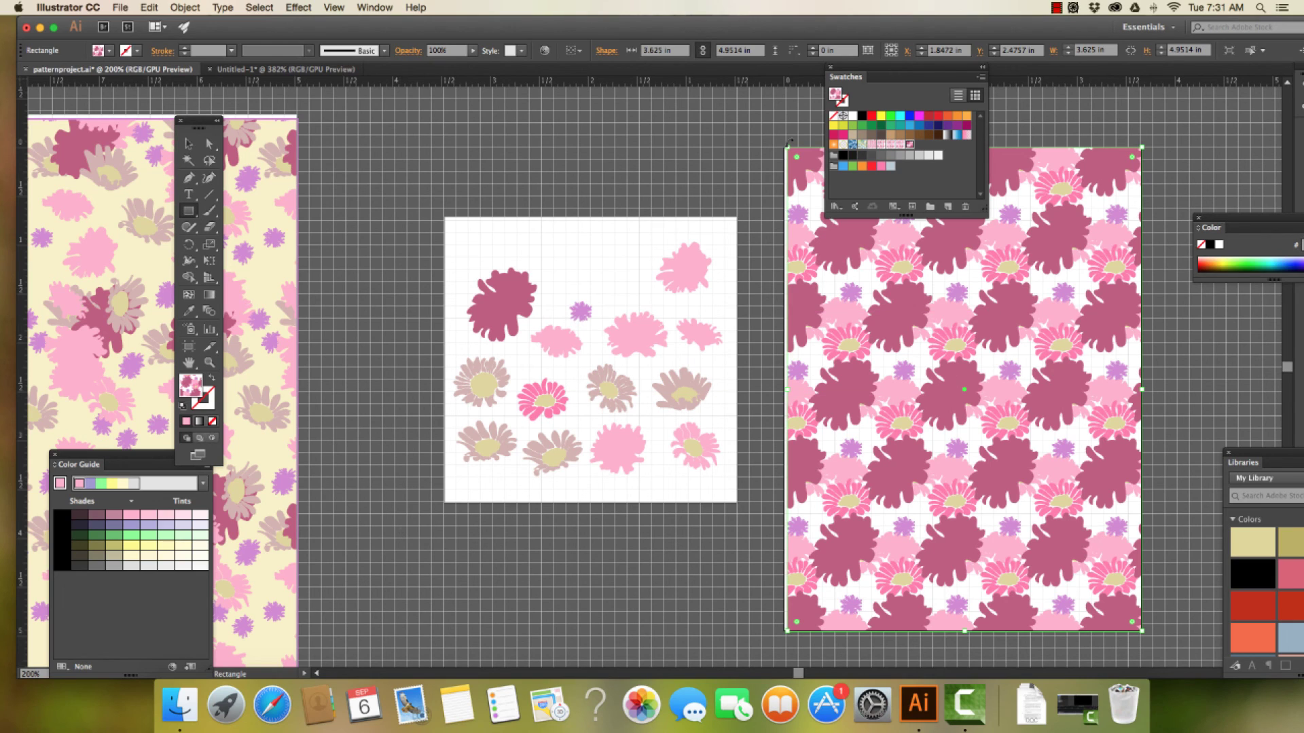
double_click(909, 146)
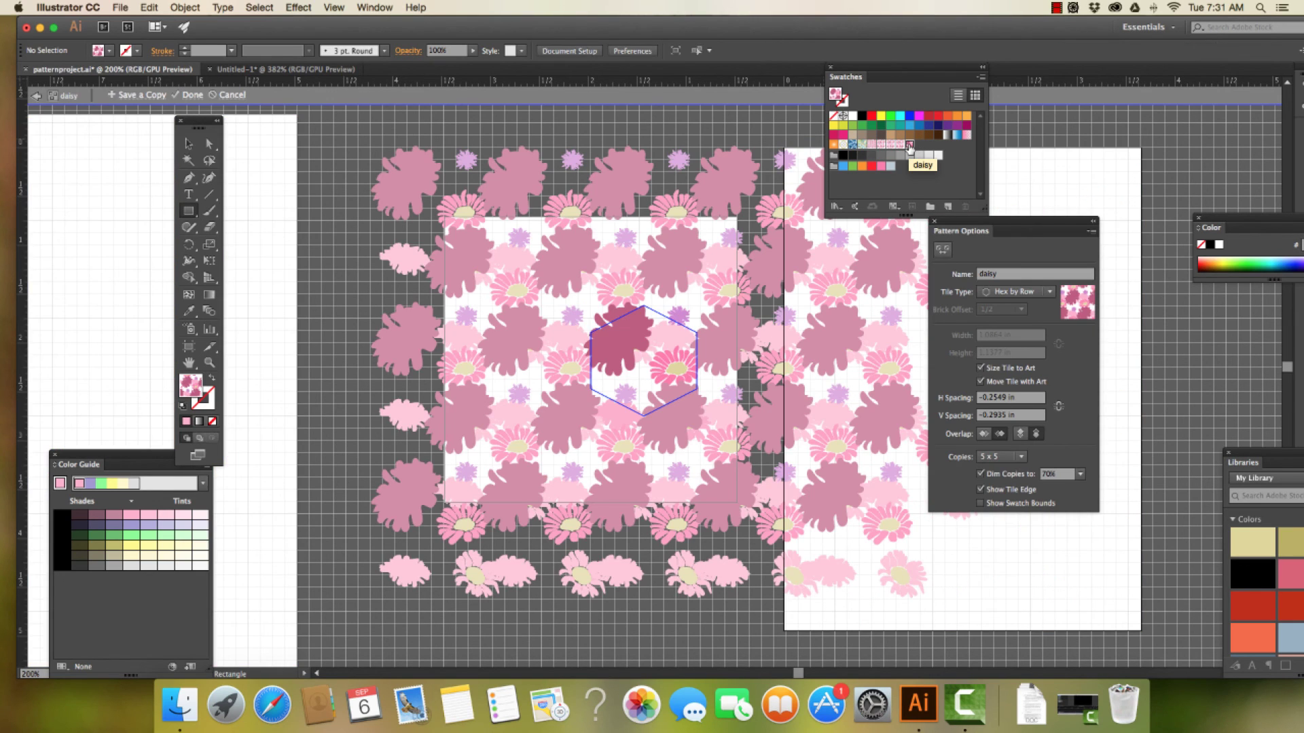